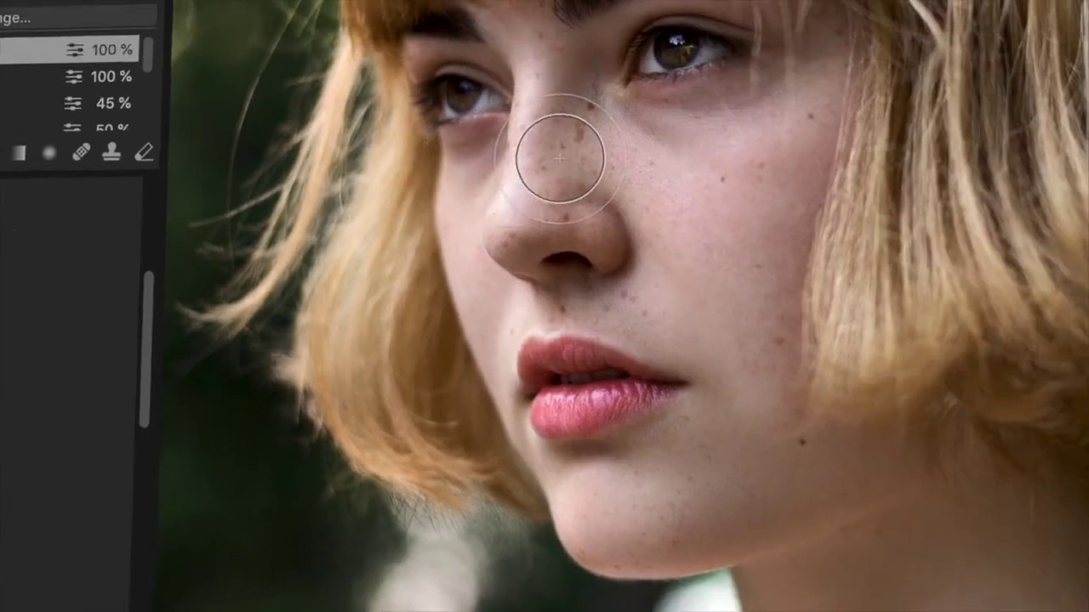
Paint a mask over the eyes, nose and cheeks with a size 366 brush, then set layer opacity to 68
right_click(559, 150)
left_click_drag(495, 194, 500, 195)
mouse_move(426, 110)
left_mouse_down()
mouse_move(564, 80)
mouse_move(475, 424)
mouse_move(543, 266)
mouse_move(679, 306)
left_mouse_up()
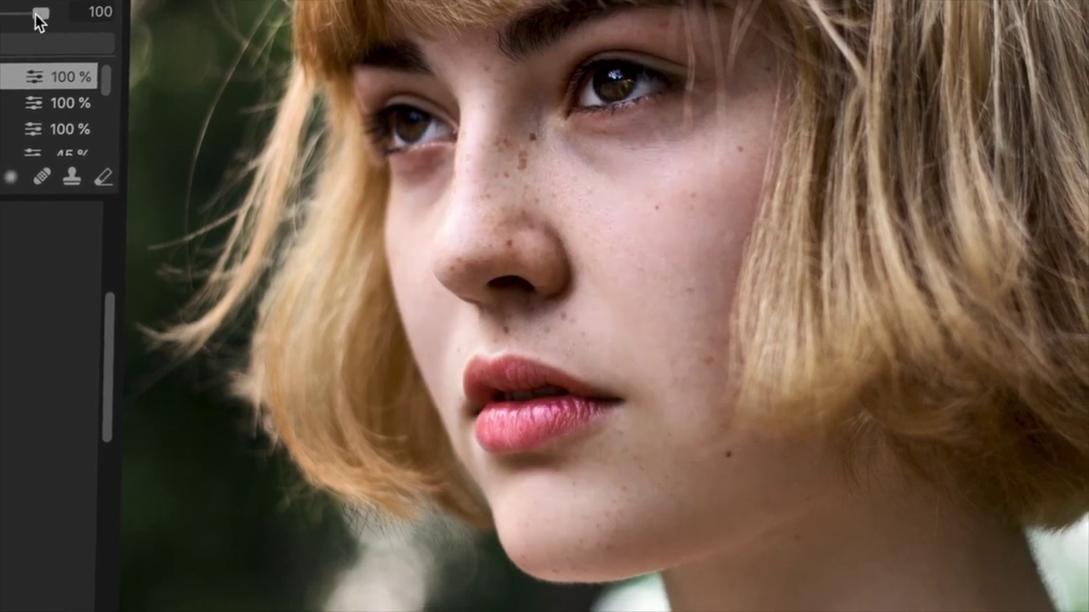
left_click_drag(37, 17, 0, 16)
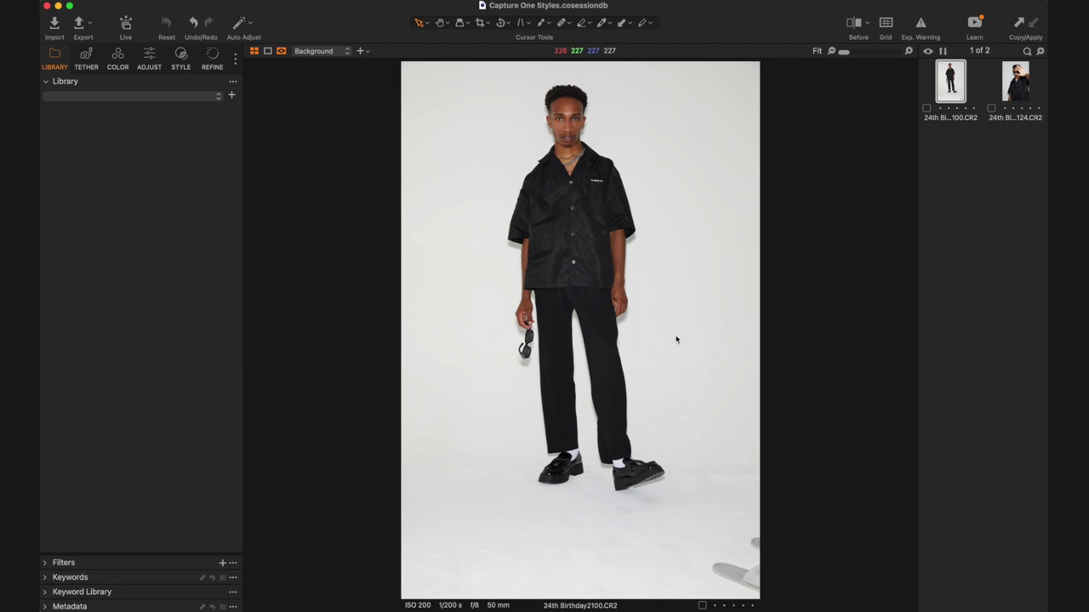
Crop 24th Birthday2100.CR2 to a 3:4 aspect ratio and switch to the Adjust tools
key("c")
left_click(487, 23)
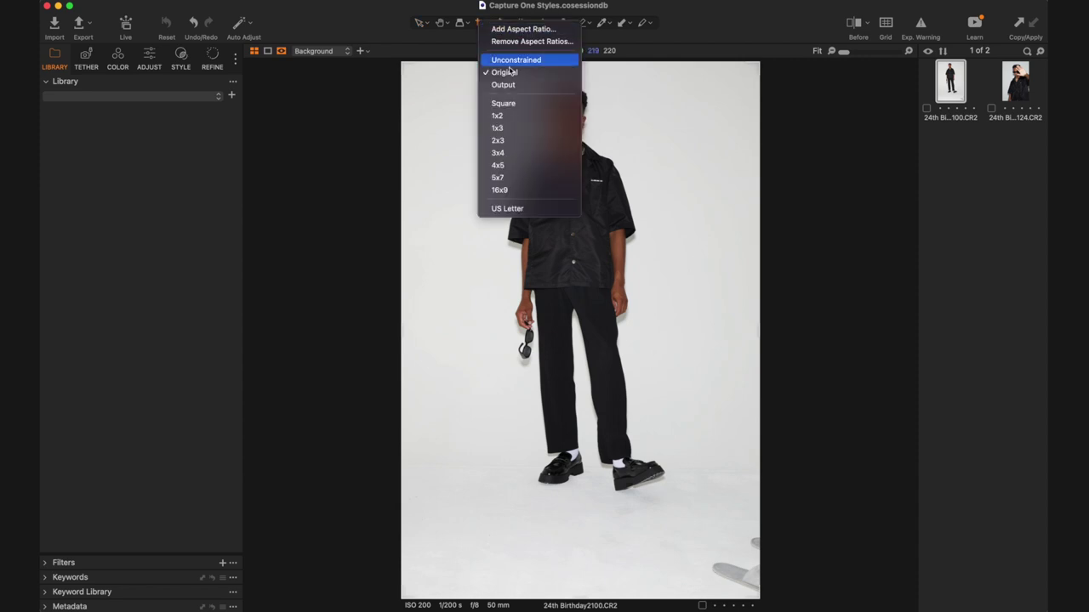
left_click(510, 153)
key("v")
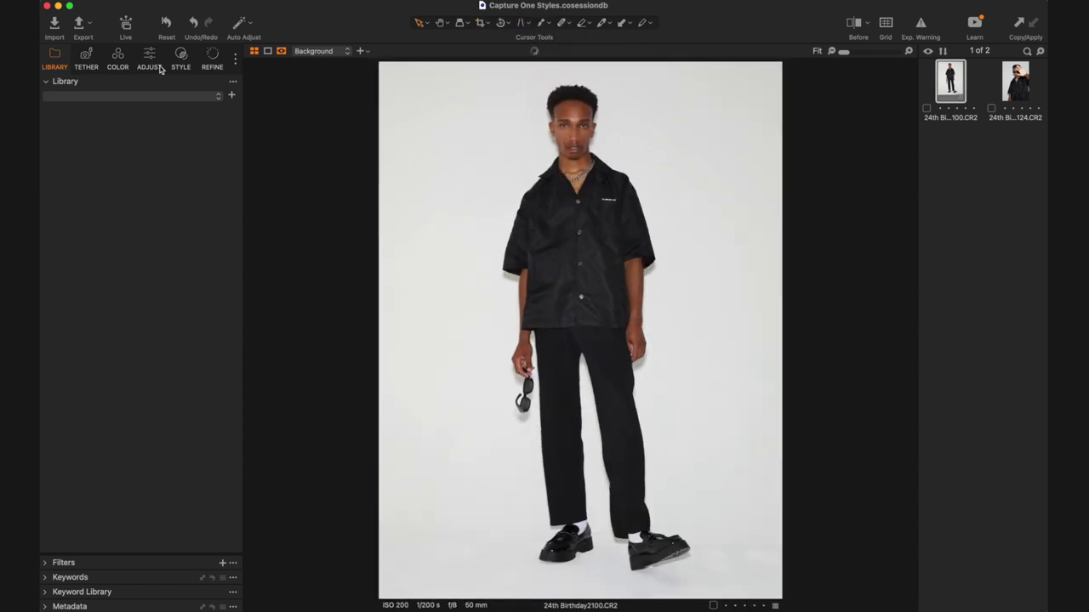
left_click(150, 59)
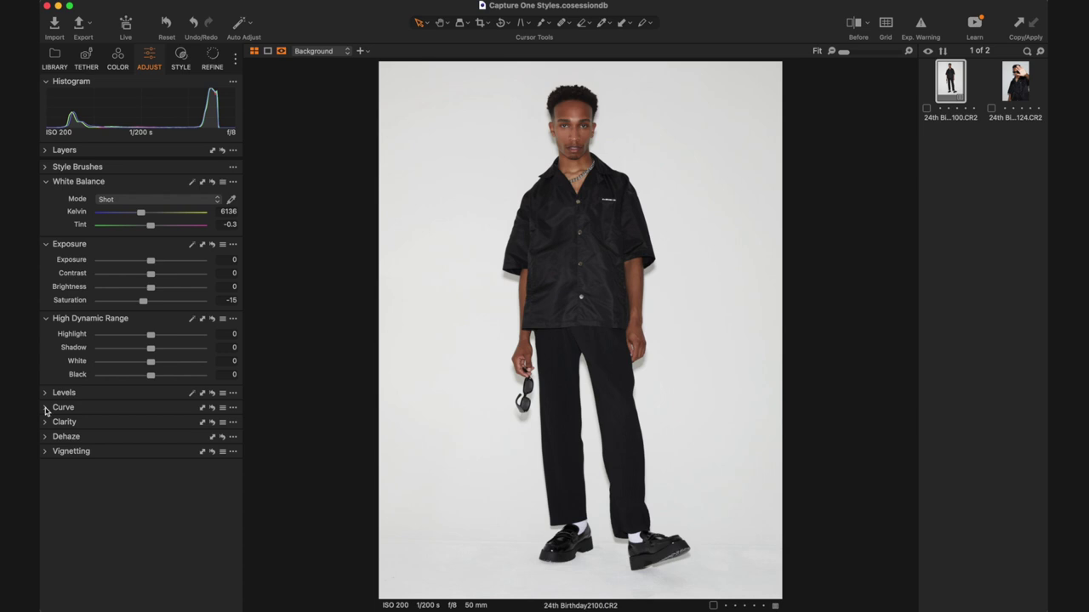
Shape a Luma curve that lifts highlights (179 to 232), deepens shadows and nudges both endpoints
left_click(47, 408)
scroll(98, 413, "down", 1)
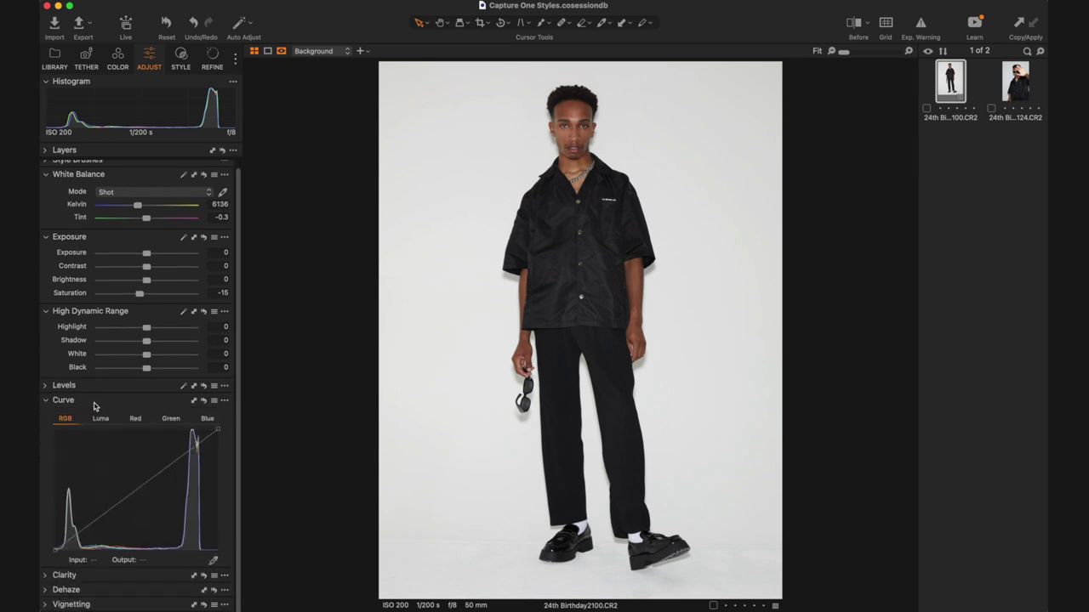
left_click(103, 424)
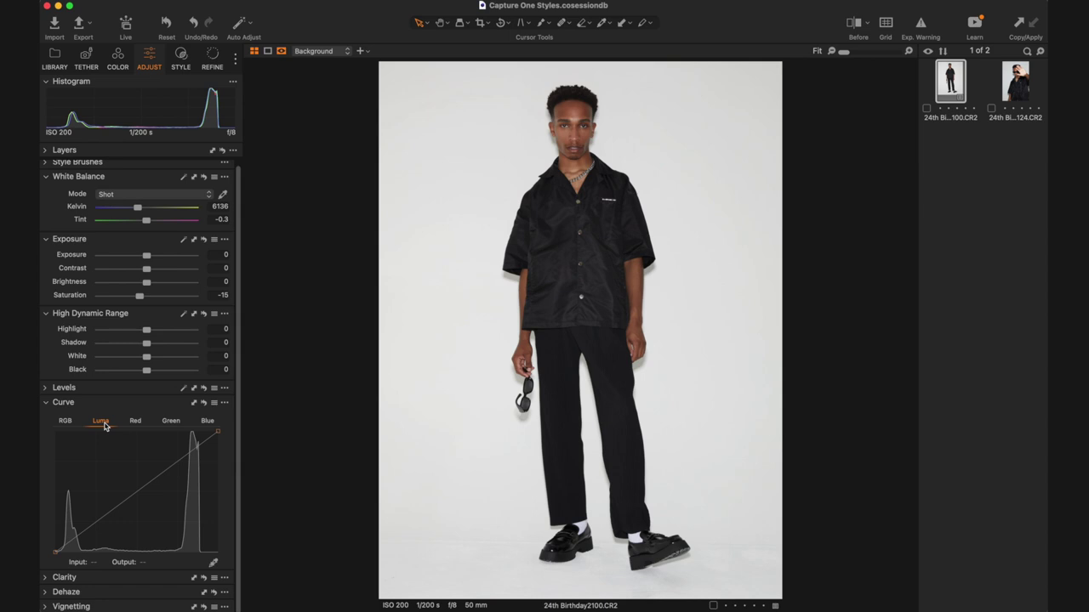
left_click(175, 459)
left_click_drag(176, 460, 175, 452)
left_click_drag(92, 522, 93, 532)
left_click_drag(175, 452, 171, 444)
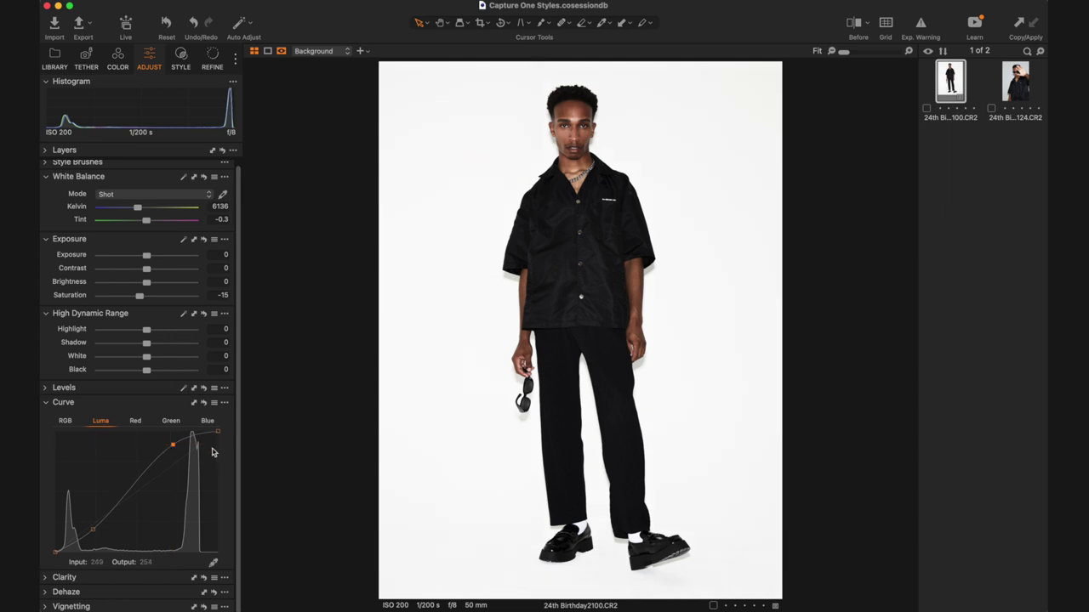
left_click_drag(219, 436, 171, 441)
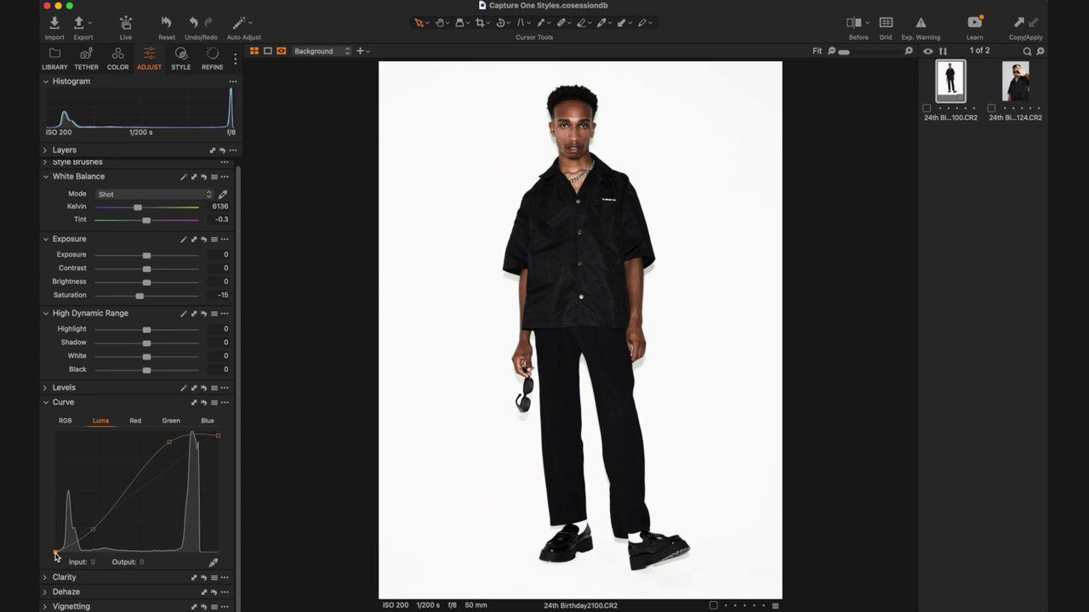
left_click_drag(55, 556, 54, 554)
left_click(55, 551)
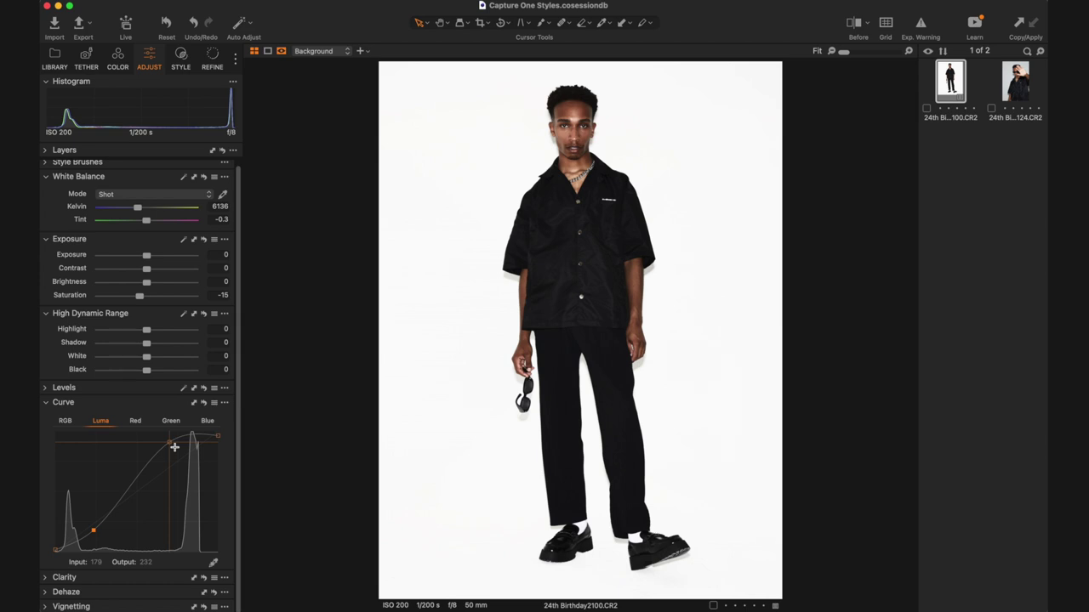
left_click(174, 447)
Lower Clarity to about -17 with the Natural method, then fit the whole photo in view
left_click(48, 580)
scroll(110, 516, "down", 1)
left_click(119, 547)
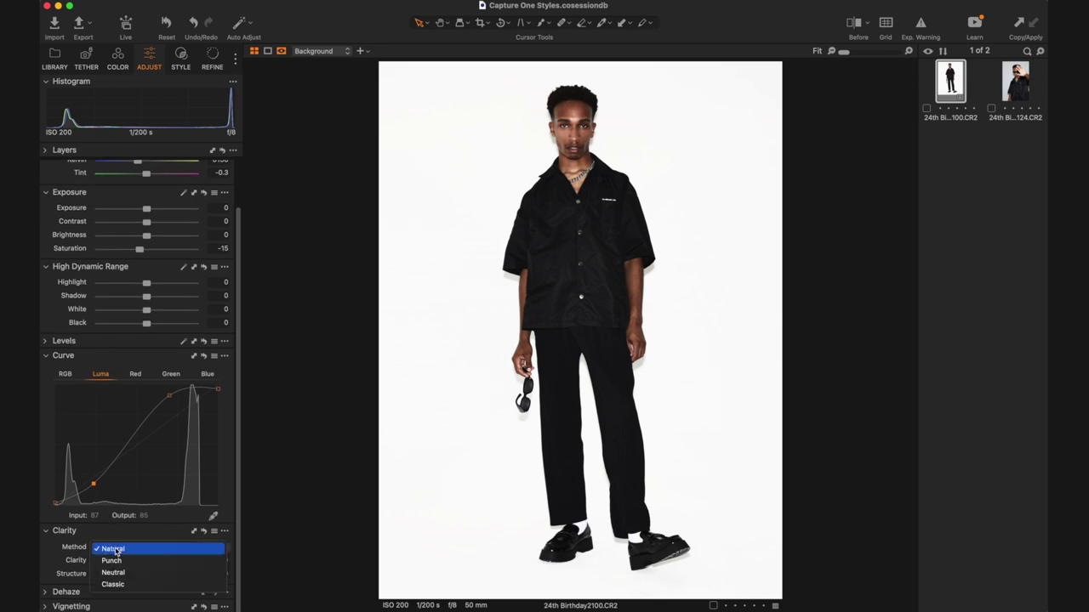
left_click(119, 547)
left_click_drag(146, 565, 140, 567)
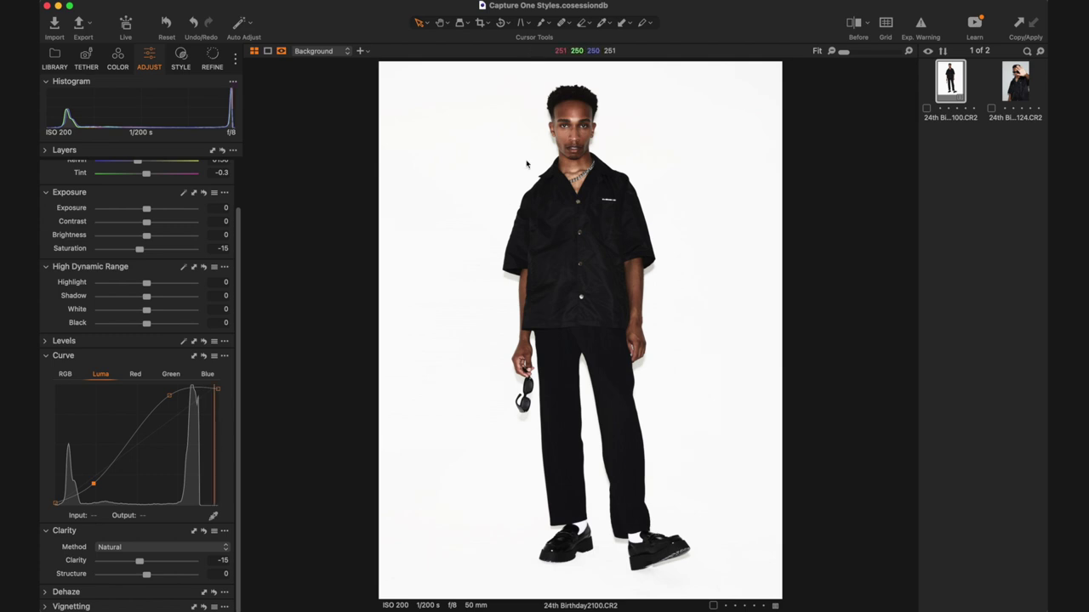
scroll(571, 99, "up", 3)
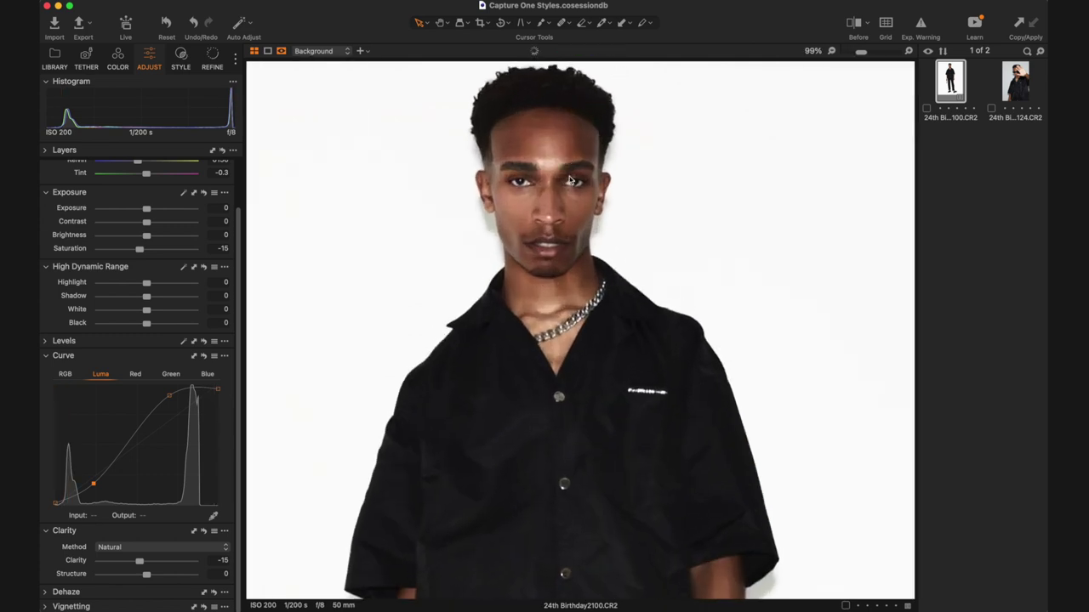
scroll(562, 222, "up", 4)
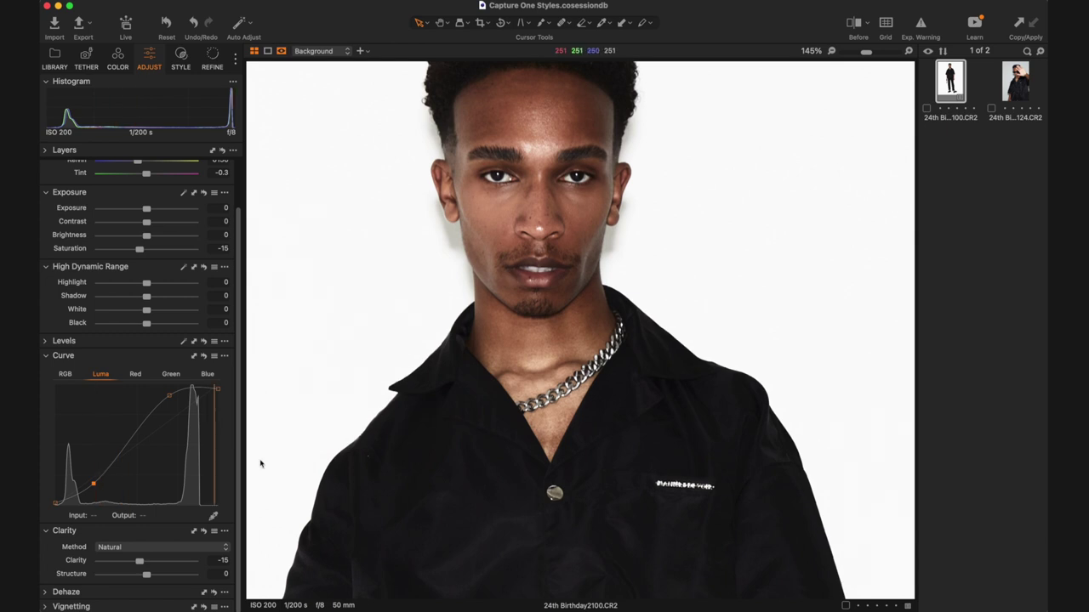
left_click_drag(141, 564, 140, 564)
key("super+0")
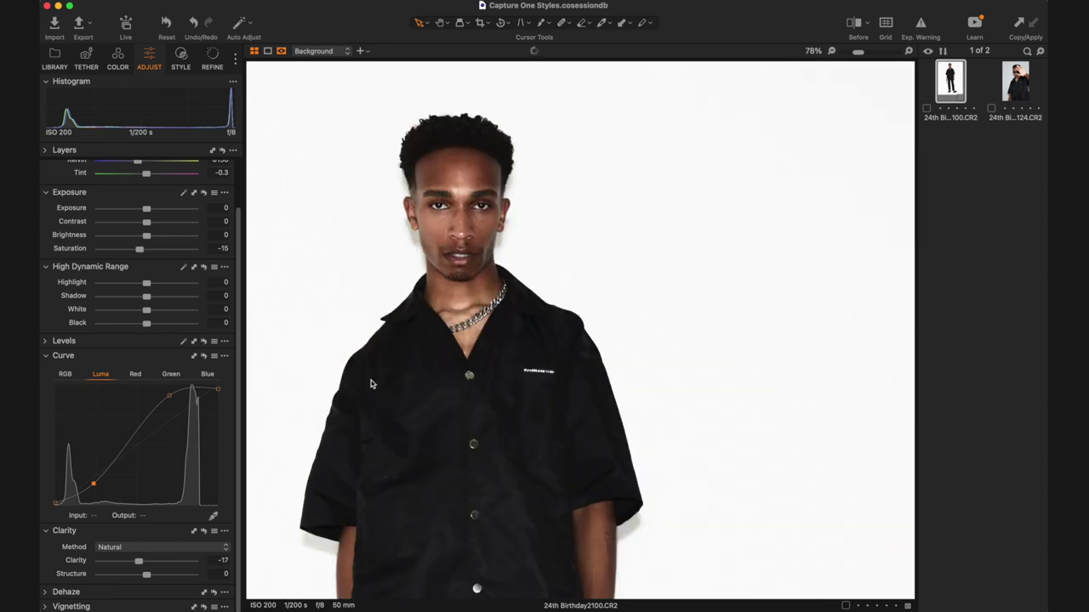
scroll(179, 313, "up", 2)
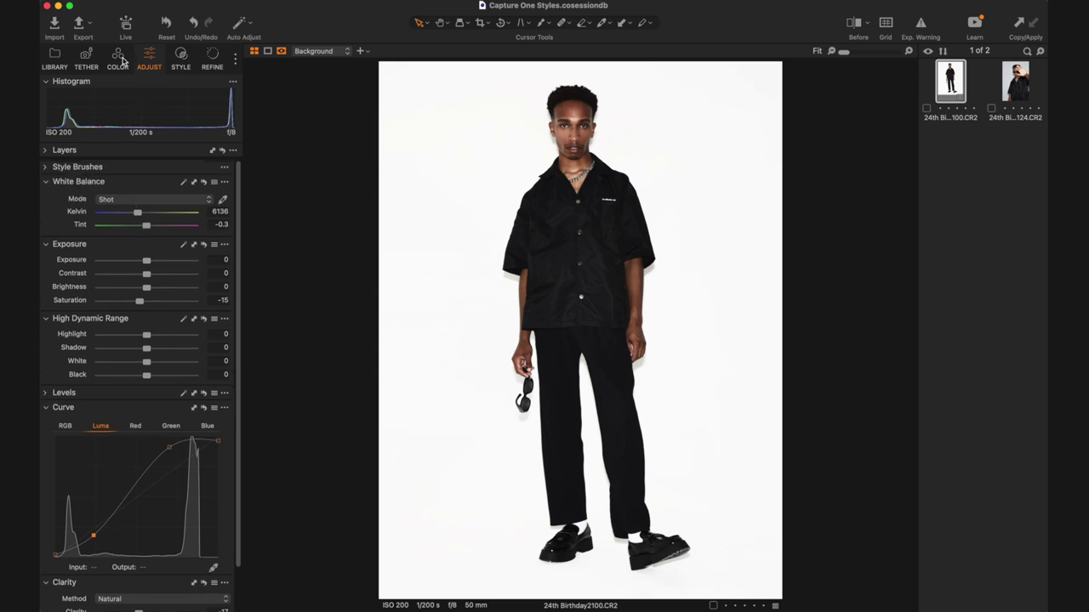
In the Color tools, step through the Color Editor ranges from orange to purple and back to red
left_click(118, 57)
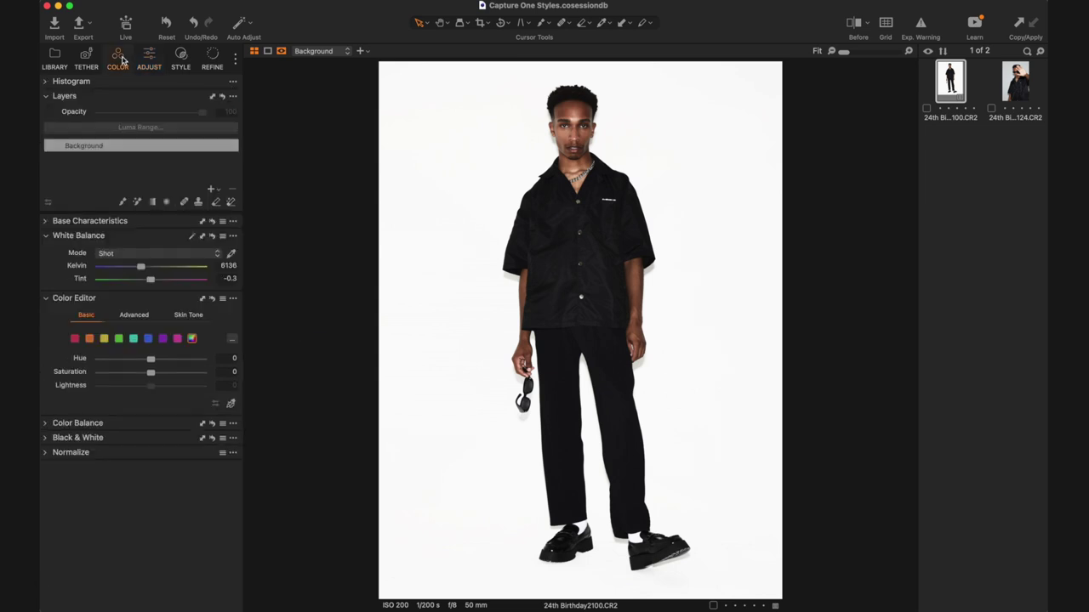
left_click(75, 341)
left_click(90, 343)
left_click(104, 341)
left_click(119, 340)
left_click(133, 340)
left_click(148, 341)
left_click(162, 340)
left_click(75, 340)
Expand Color Balance and shift the midtones slightly toward yellow
left_click(45, 423)
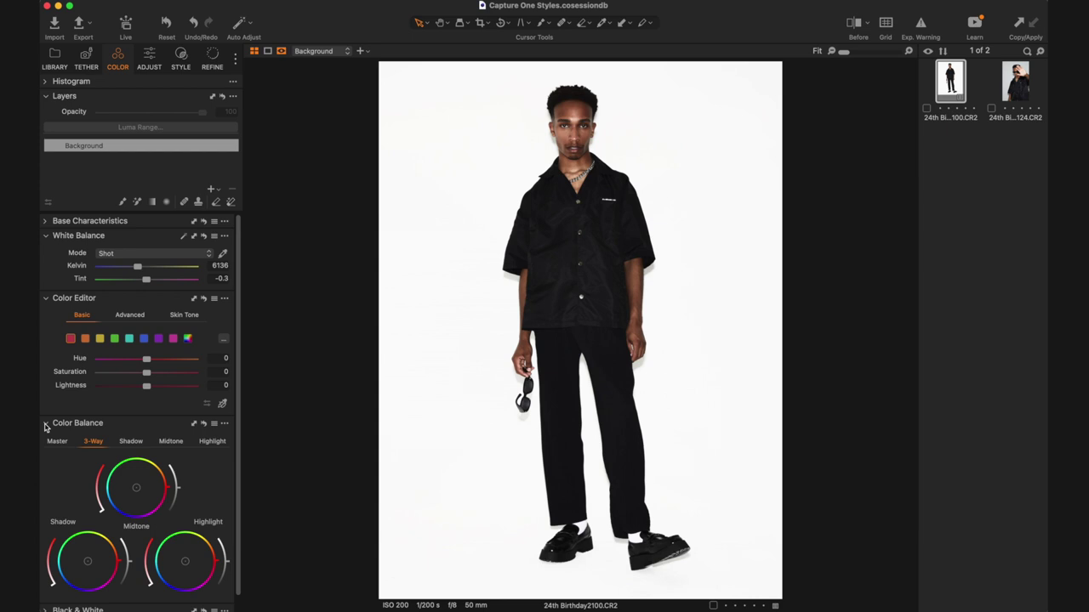
scroll(119, 451, "down", 1)
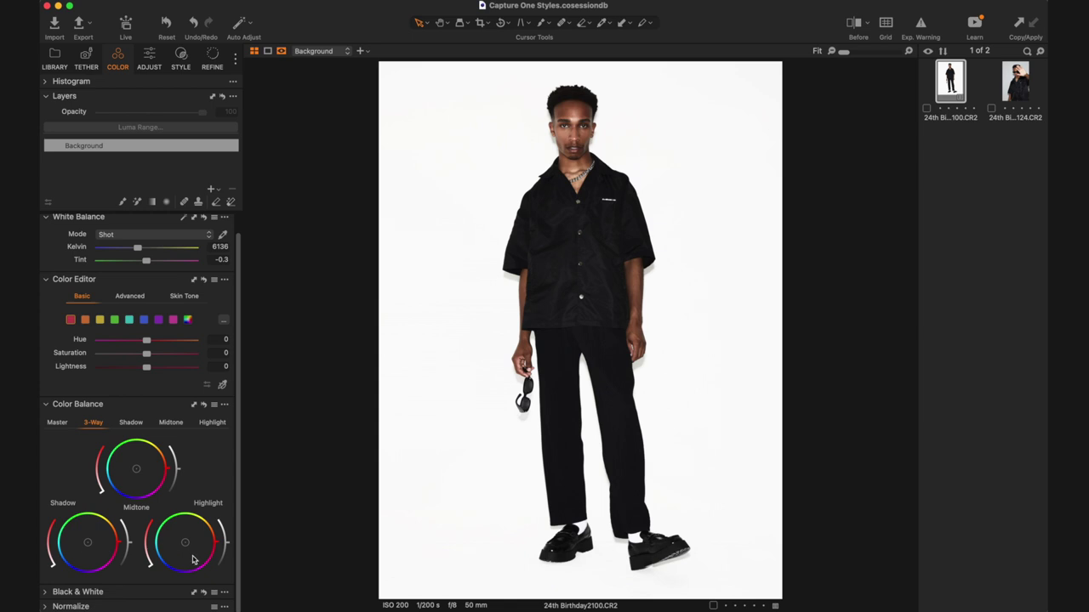
mouse_move(138, 473)
left_mouse_down()
mouse_move(146, 445)
mouse_move(147, 486)
mouse_move(177, 488)
mouse_move(181, 462)
mouse_move(142, 473)
mouse_move(160, 459)
mouse_move(150, 442)
mouse_move(125, 443)
mouse_move(121, 477)
mouse_move(151, 482)
mouse_move(137, 469)
left_mouse_up()
Try a green shadow tint on the Shadow wheel and compare it with the Before view
left_click(131, 422)
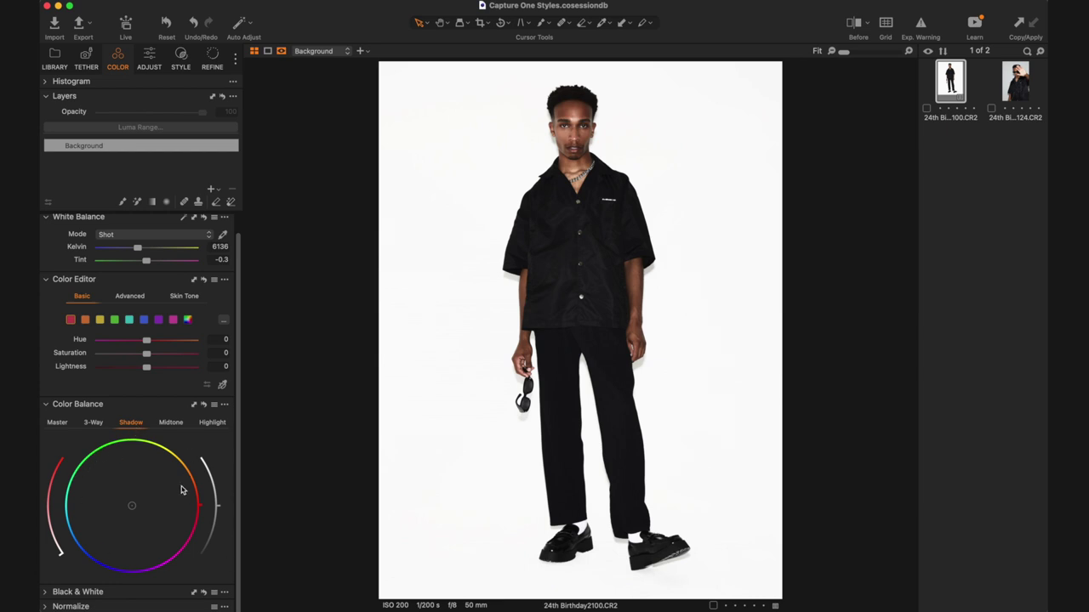
left_click_drag(197, 487, 123, 452)
mouse_move(59, 555)
left_mouse_down()
mouse_move(48, 476)
mouse_move(62, 435)
left_mouse_up()
left_click_drag(62, 439, 60, 547)
left_click(853, 24)
left_click(855, 25)
Toggle the shadow tint on and off, reset the shadows to neutral and fit the photo
left_click(204, 406)
left_click(203, 406)
left_click(203, 406)
left_click(203, 406)
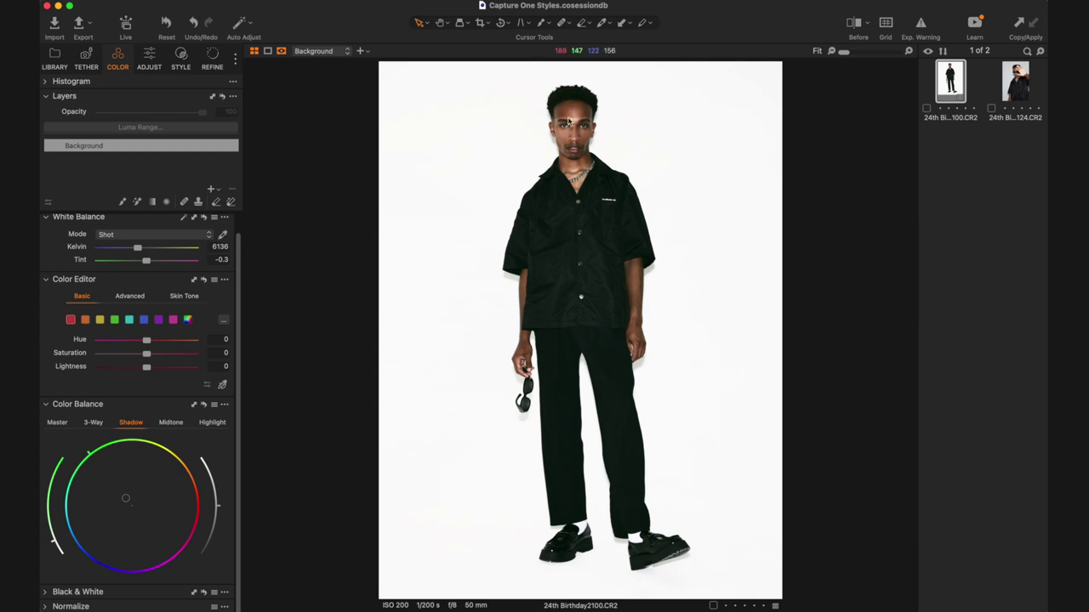
scroll(551, 149, "up", 3)
scroll(552, 149, "up", 1)
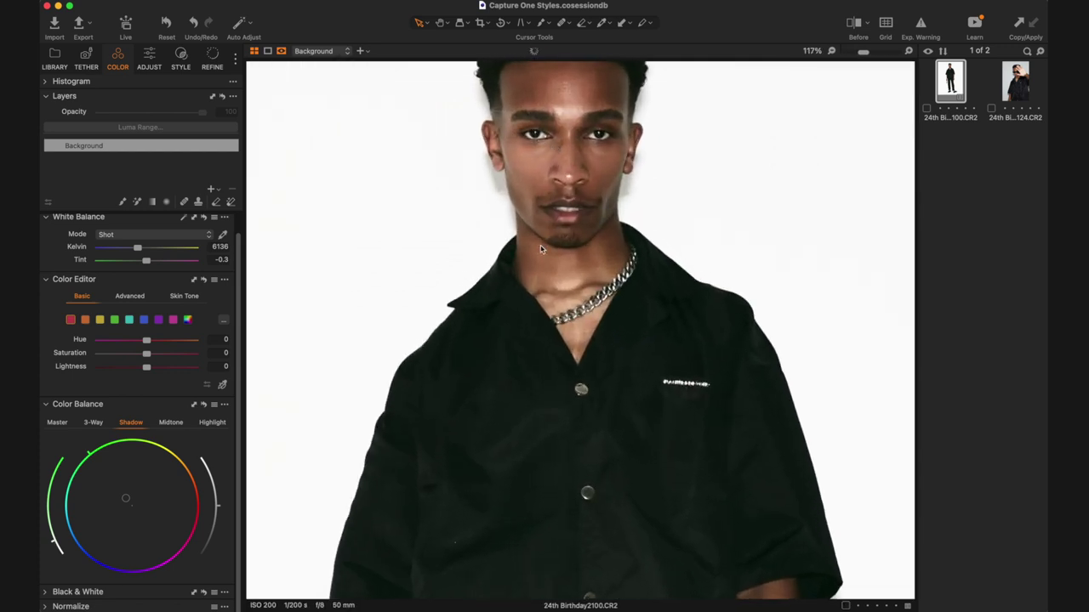
left_click(204, 406)
key("super+0")
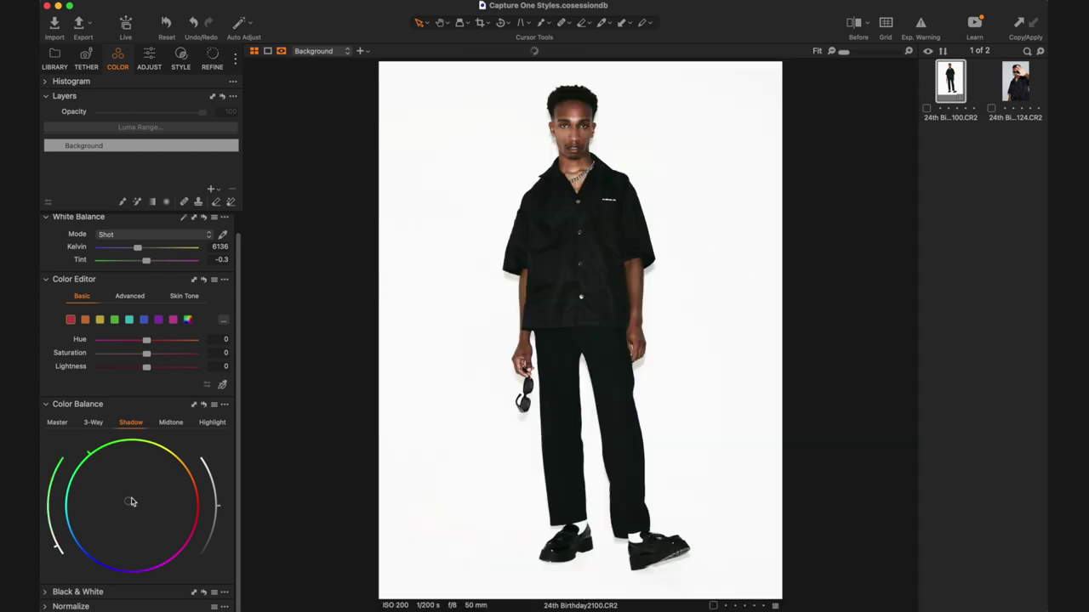
Tint the midtones green and fine-tune the amount while zoomed in on the face
left_click(169, 423)
left_click_drag(91, 459, 90, 455)
left_click_drag(49, 493, 55, 550)
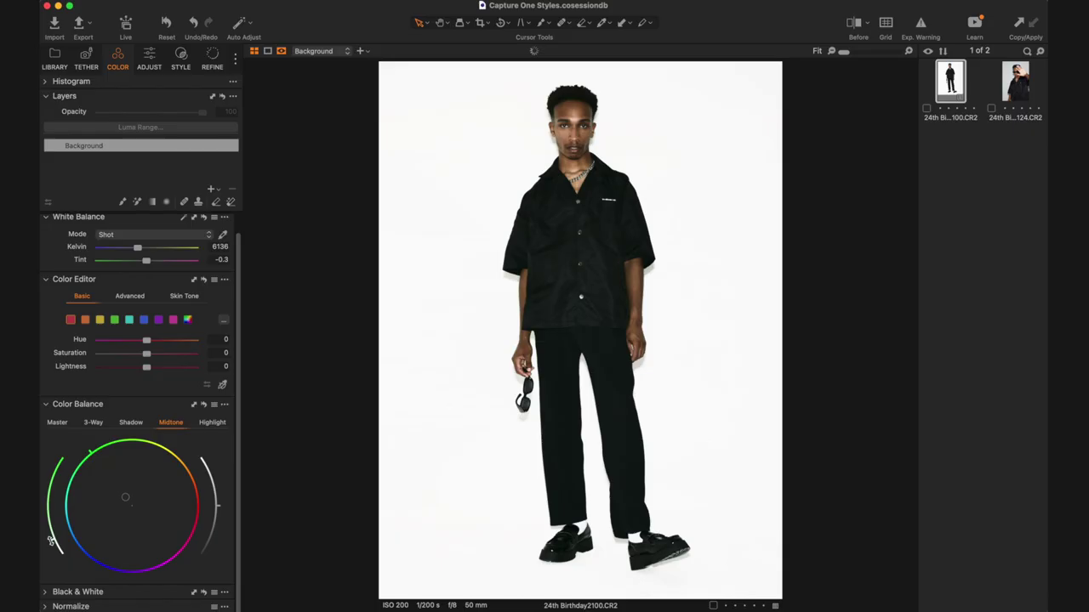
left_click_drag(50, 541, 54, 546)
key("super+plus")
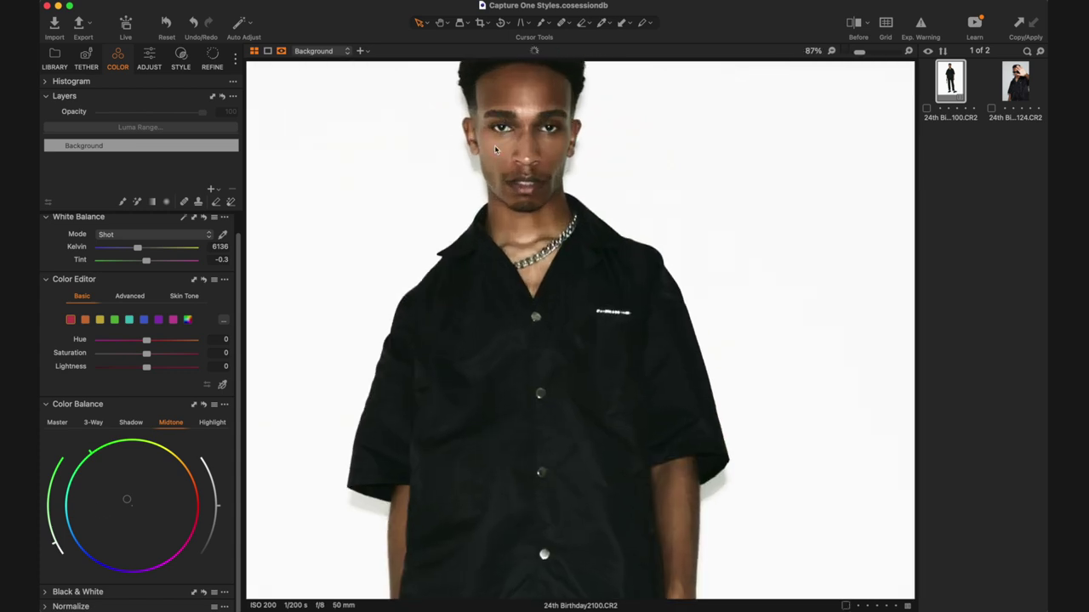
left_click_drag(53, 547, 58, 551)
key("super+0")
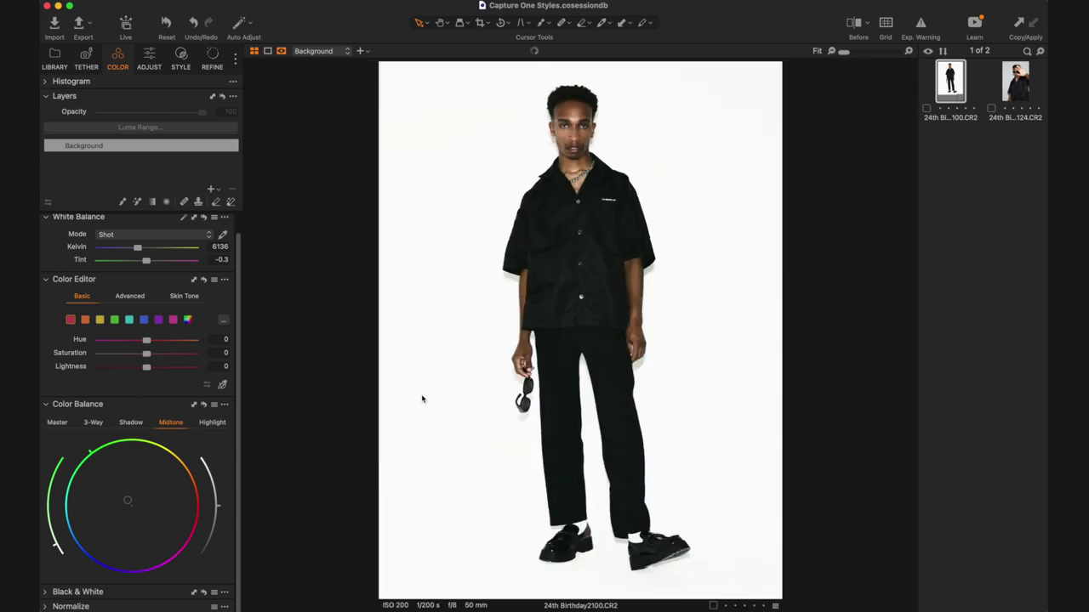
Reset the midtone colour balance to neutral, checking zoomed in and at full view
left_click(204, 406, "alt")
key("super+plus")
key("super+plus")
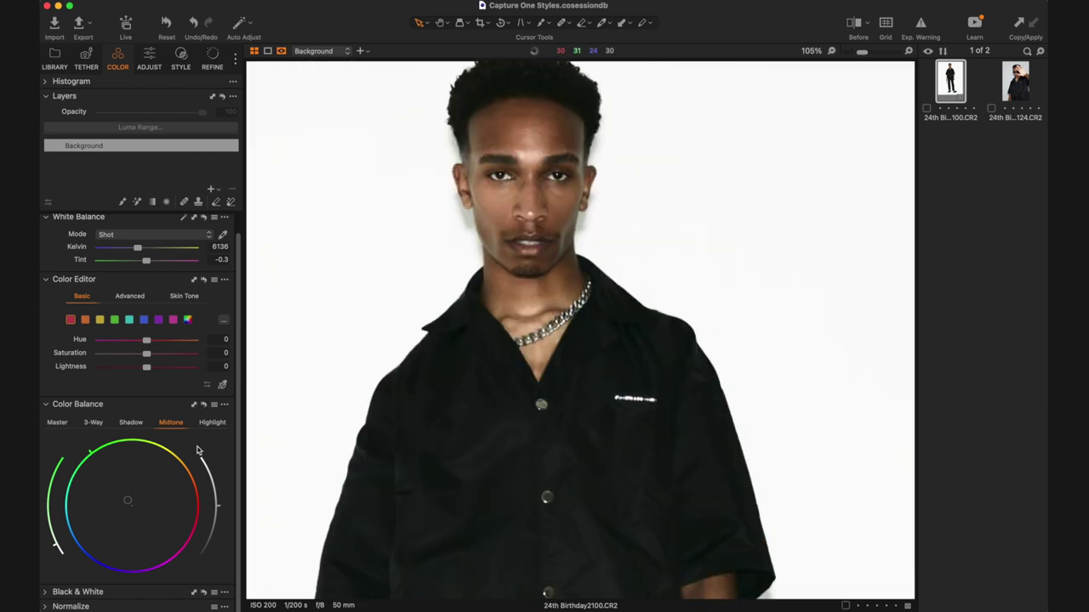
left_click(205, 406, "alt")
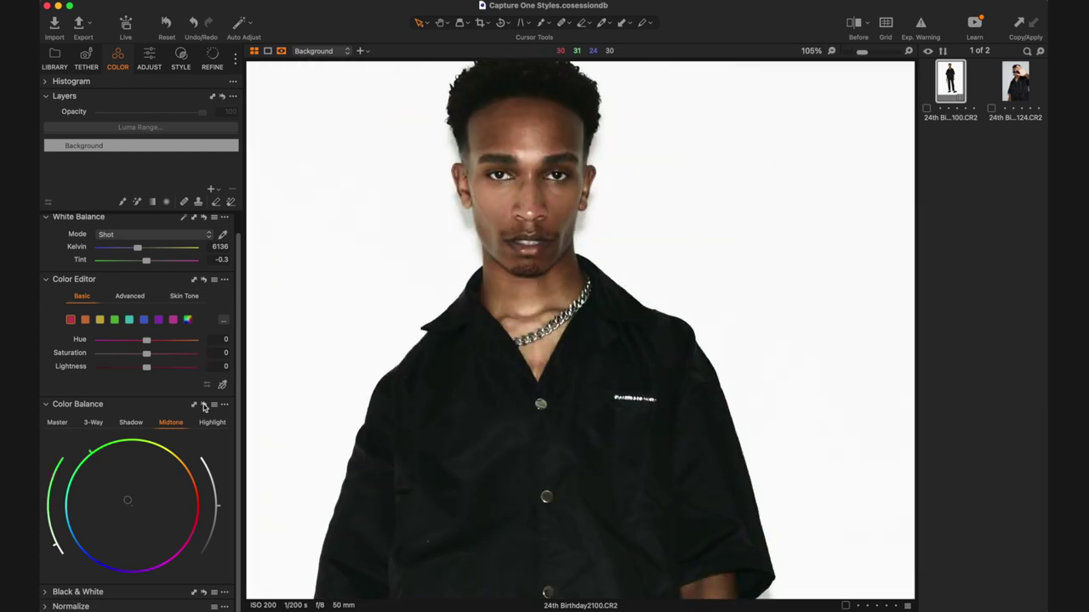
key("super+0")
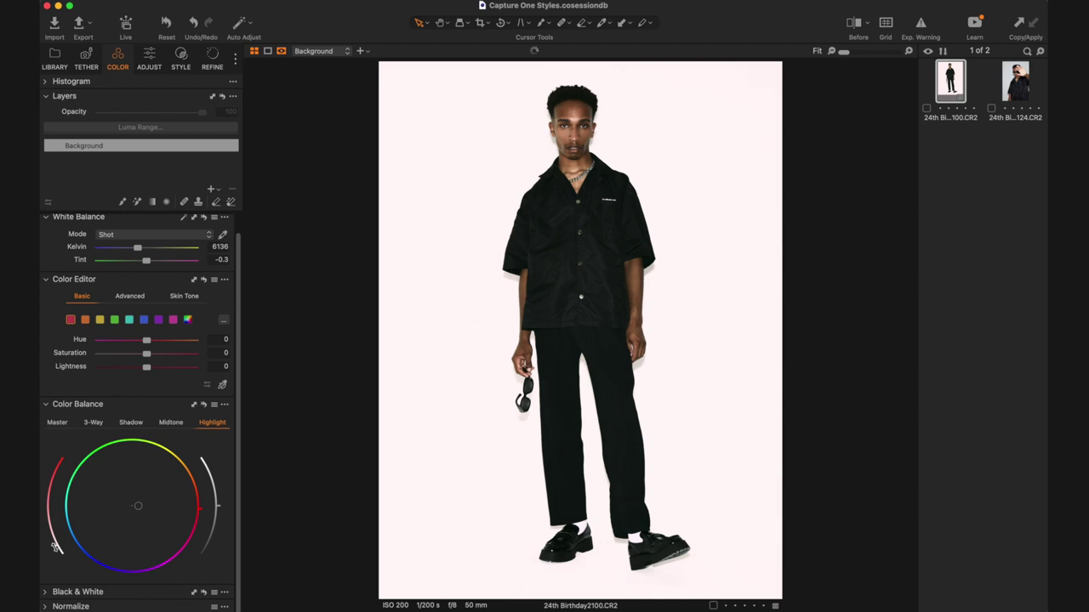
Nudge the highlight tint slightly and review the Shadow and Midtone wheel settings
left_click(204, 406)
left_click(130, 422)
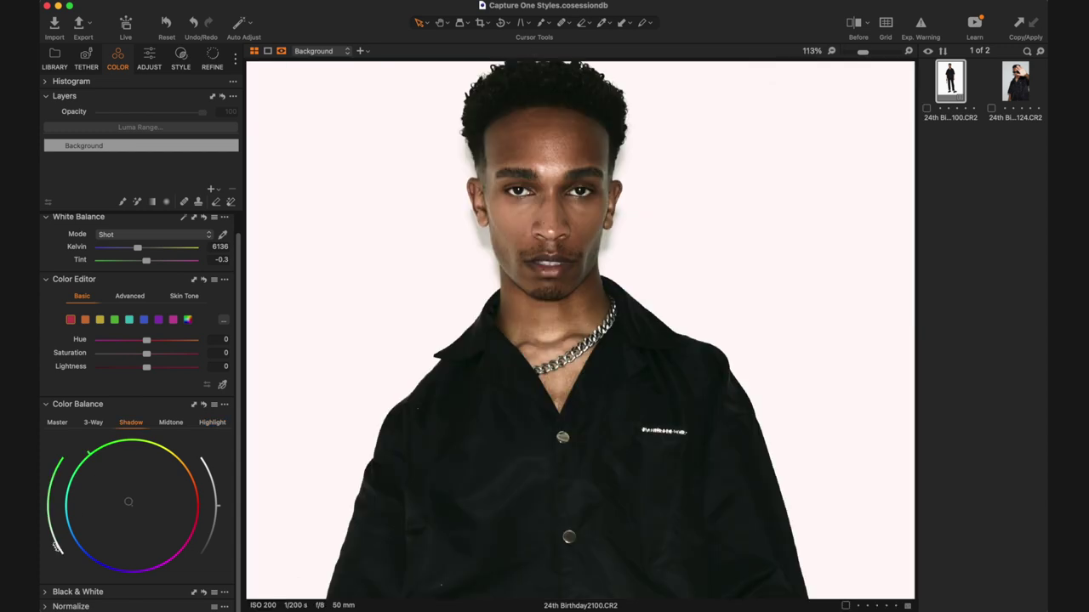
left_click(170, 423)
Toggle the Before view to compare with the original, ending on the adjusted portrait
key("super+0")
left_click(853, 24)
left_click(853, 24)
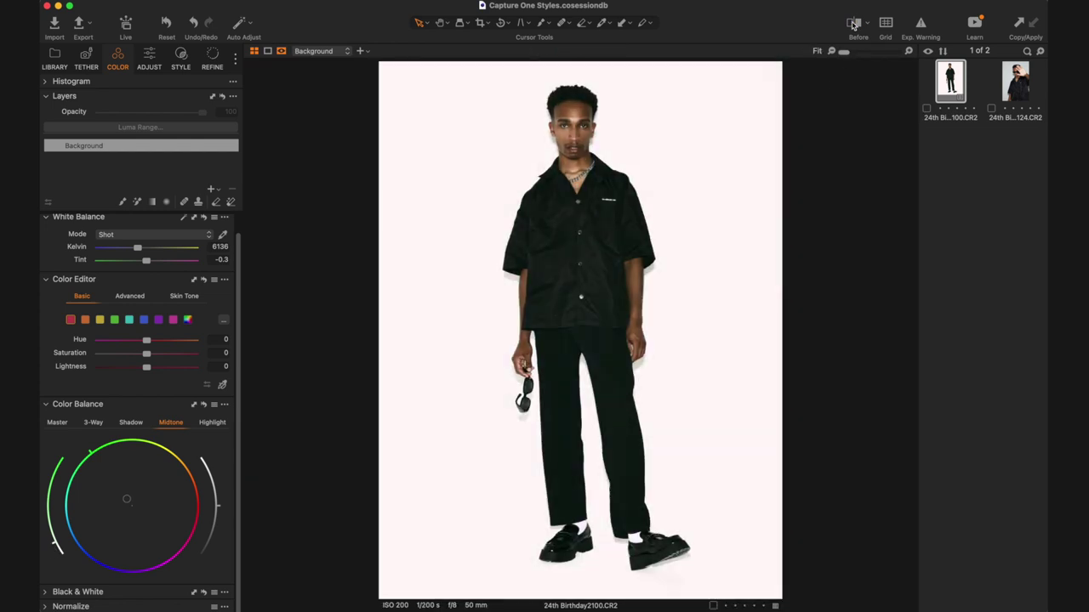
left_click(854, 24)
left_click(853, 24)
left_click(853, 23)
left_click_drag(853, 24, 402, 329)
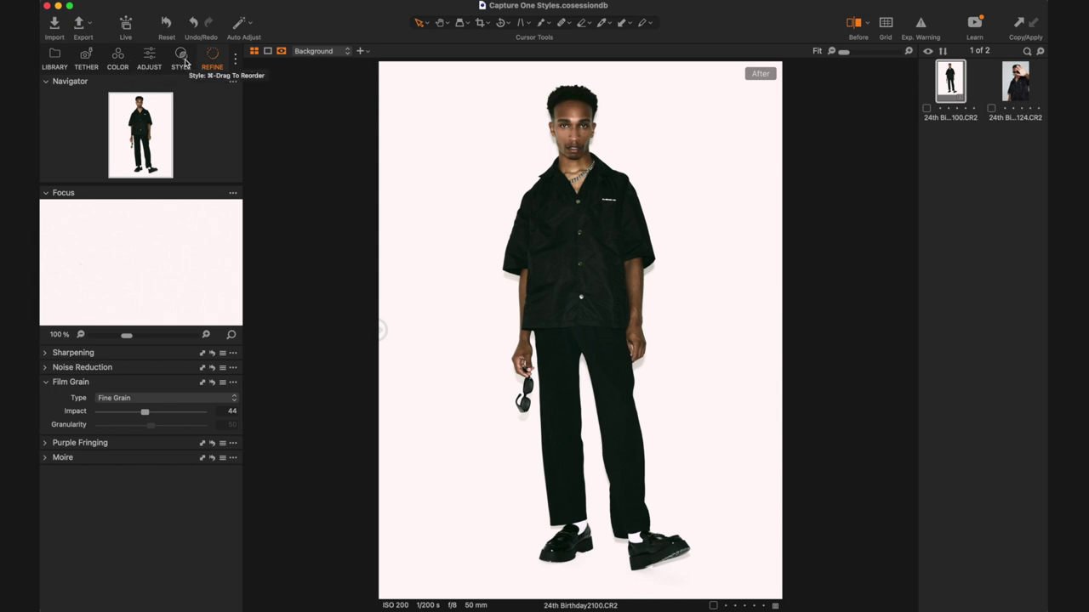
Save the edits as a custom style named 'Instant Camera', excluding Crop
left_click(181, 58)
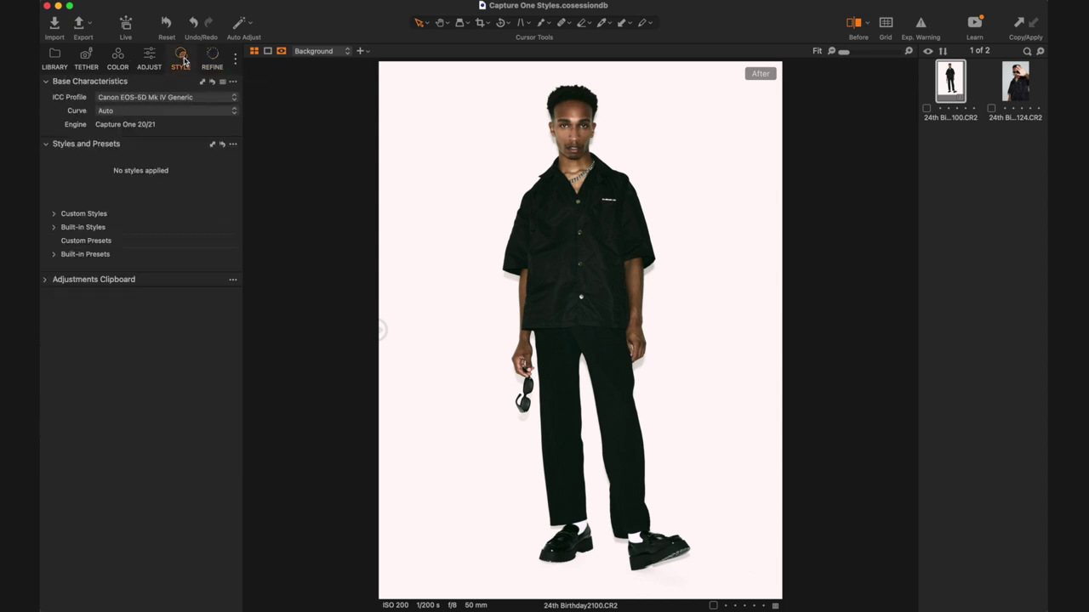
left_click(234, 144)
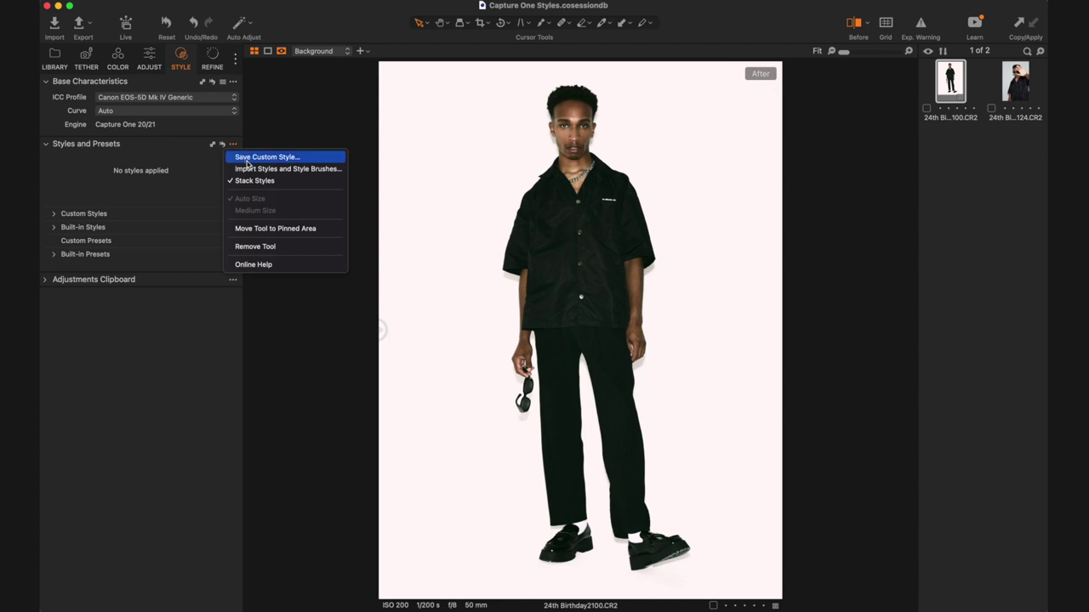
left_click(250, 160)
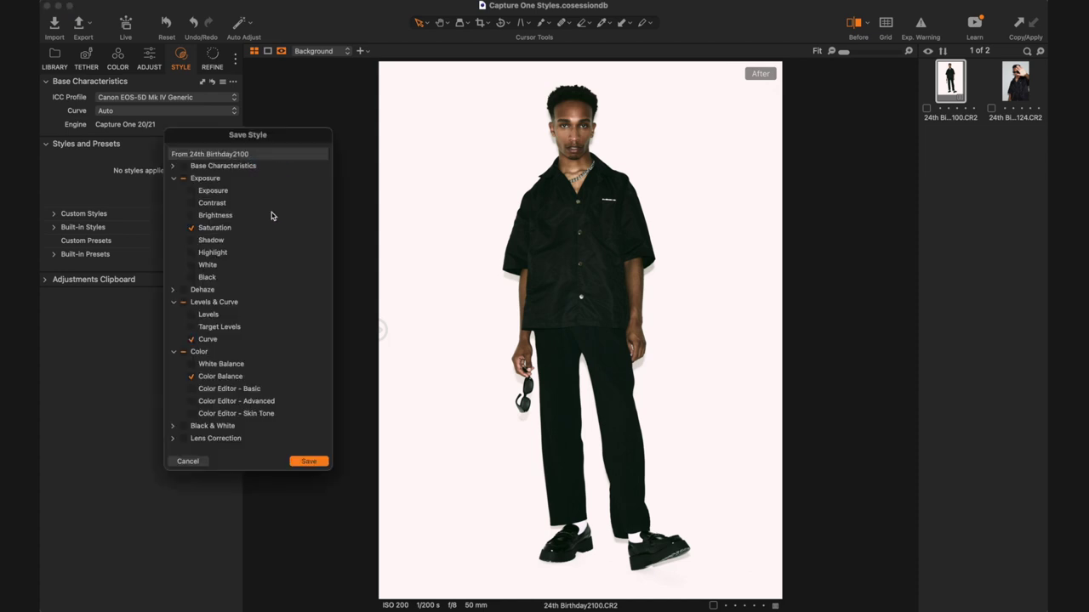
scroll(252, 275, "down", 1)
scroll(252, 275, "down", 2)
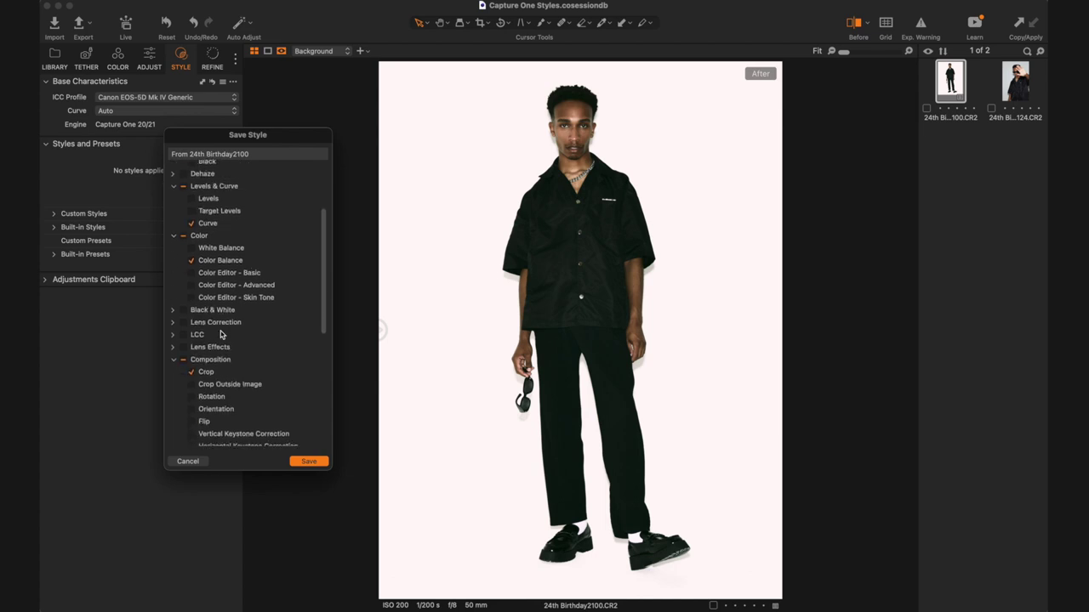
scroll(223, 335, "down", 2)
left_click(191, 337)
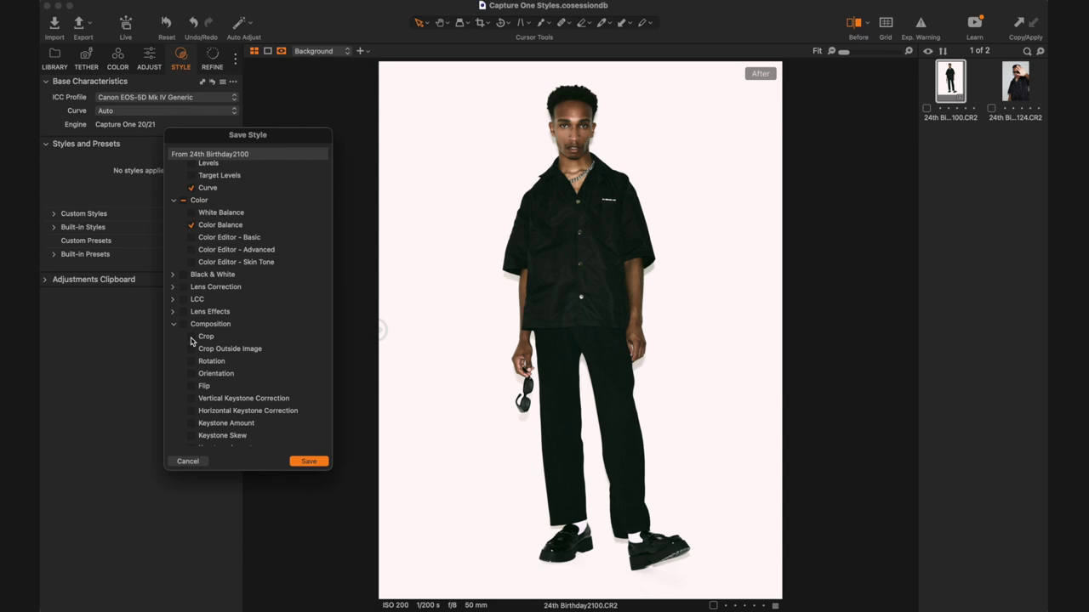
scroll(230, 306, "down", 5)
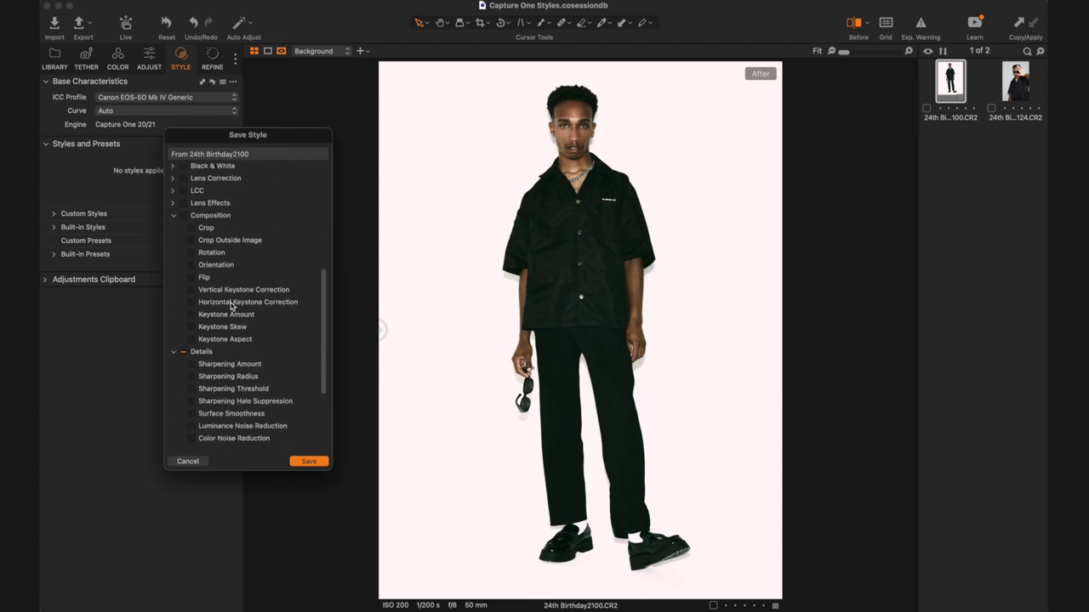
scroll(230, 306, "up", 10)
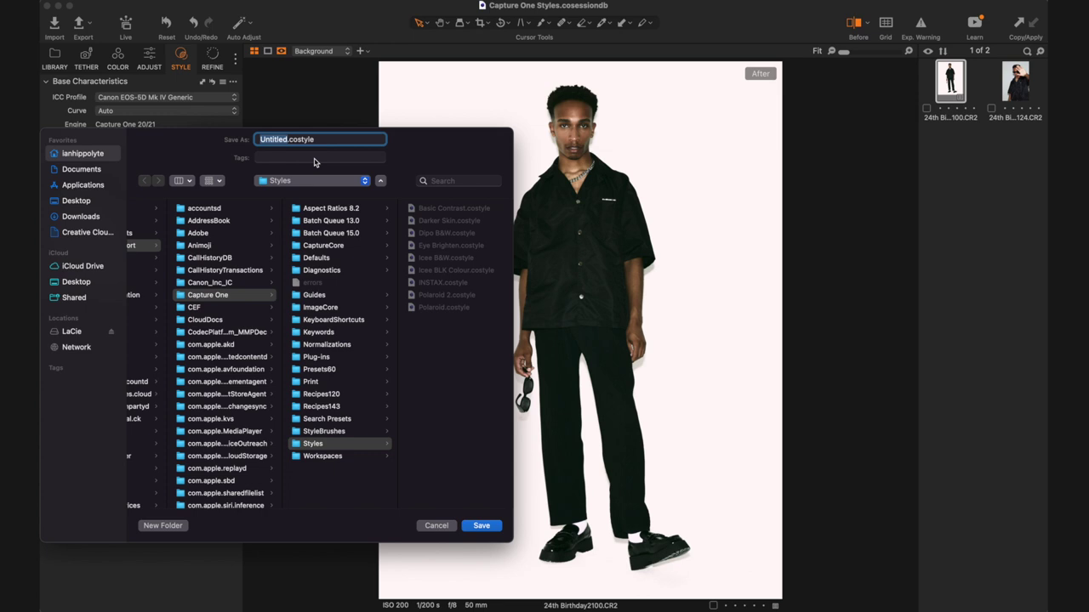
type("Instant Camera")
key("Return")
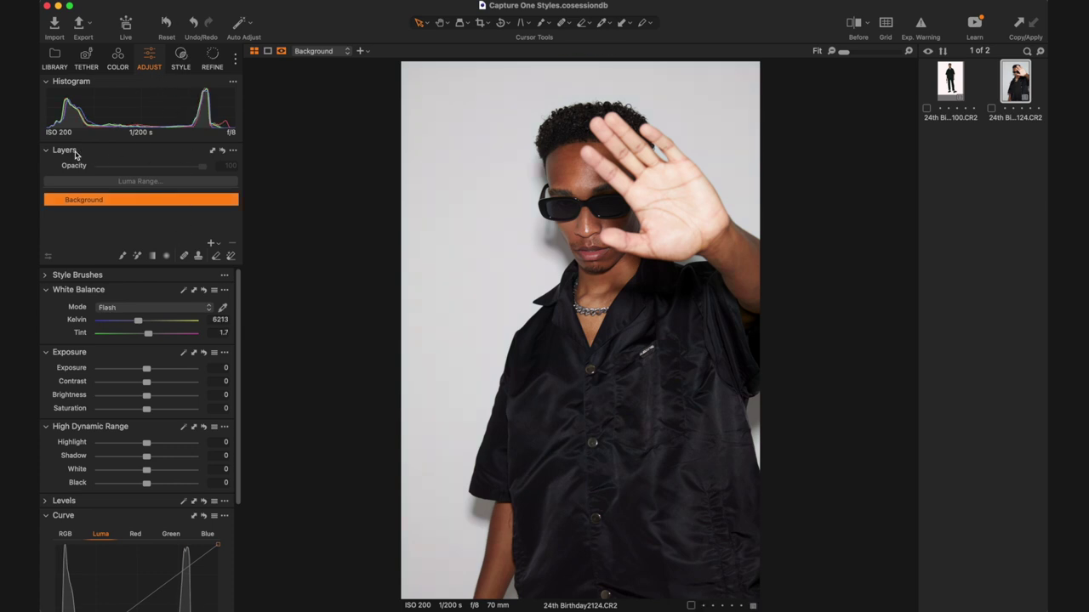
Add a new adjustment layer and apply the Instant Camera custom style to it
left_click(218, 245)
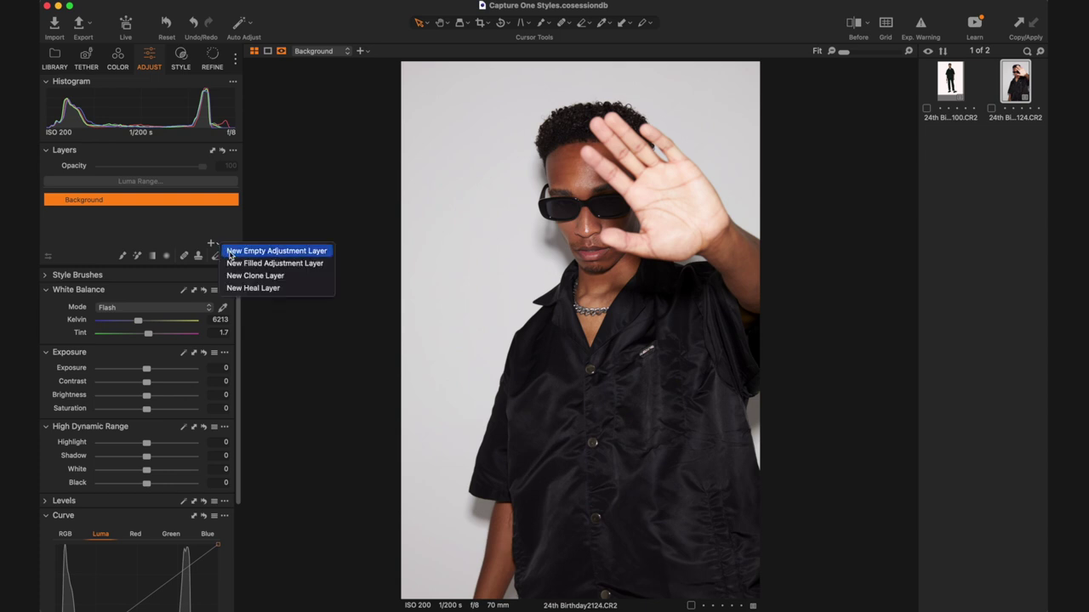
left_click(234, 264)
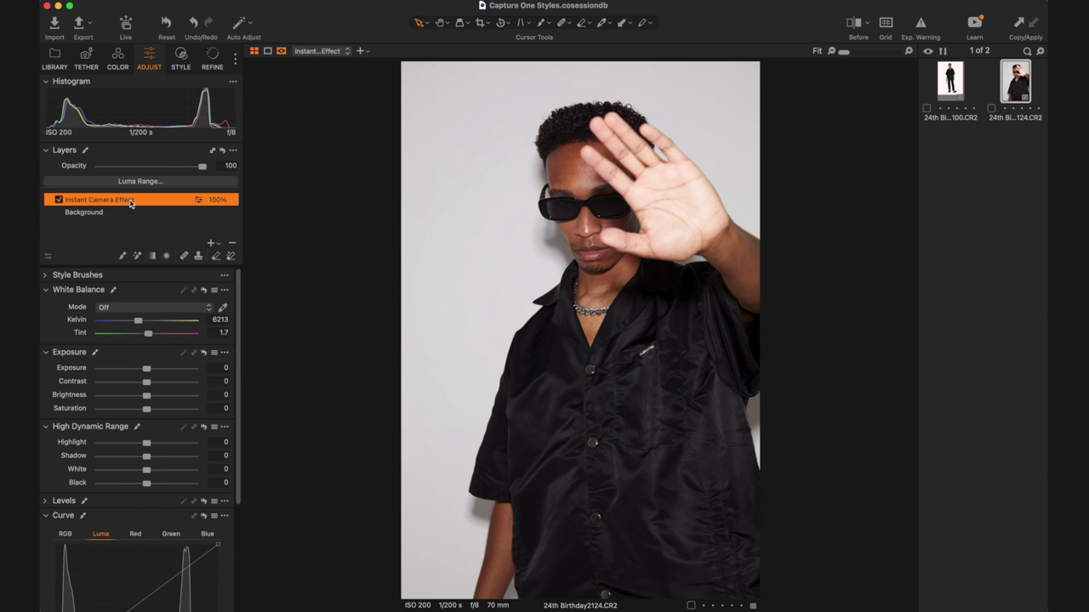
right_click(130, 202)
mouse_move(204, 340)
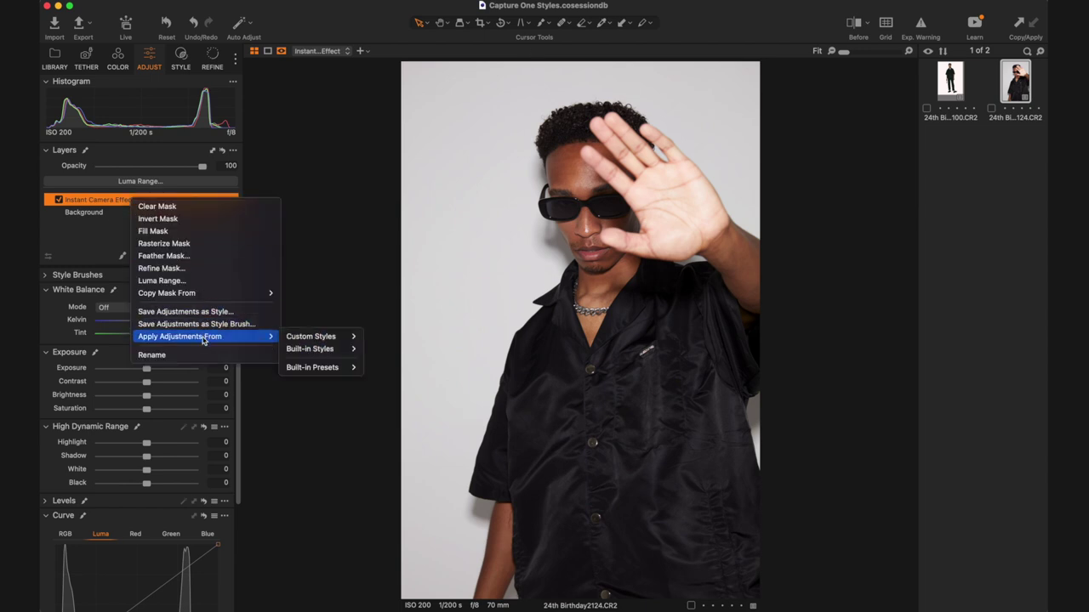
mouse_move(304, 339)
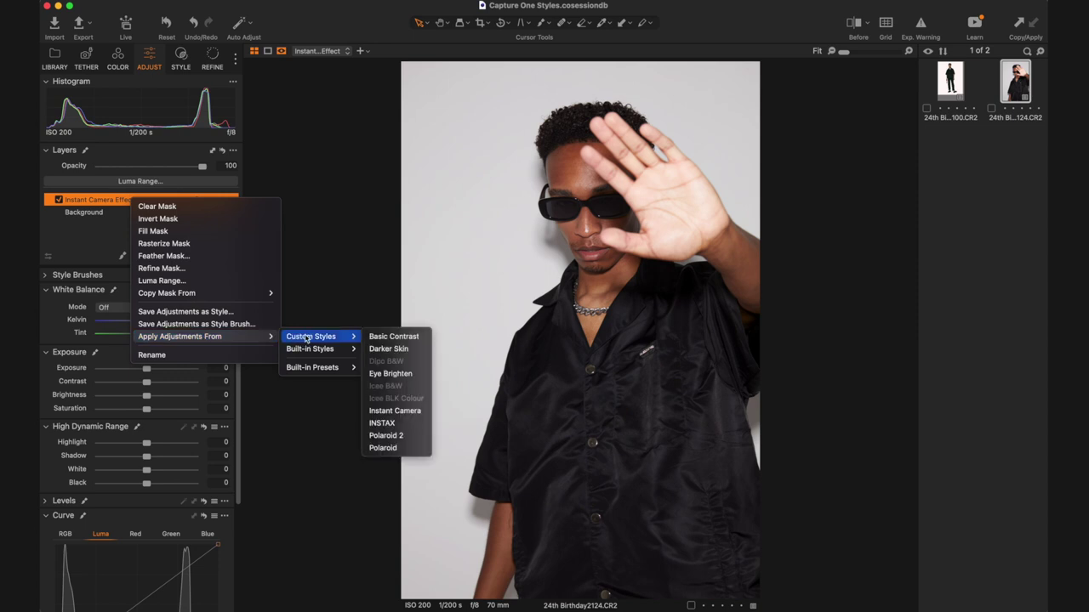
left_click(394, 412)
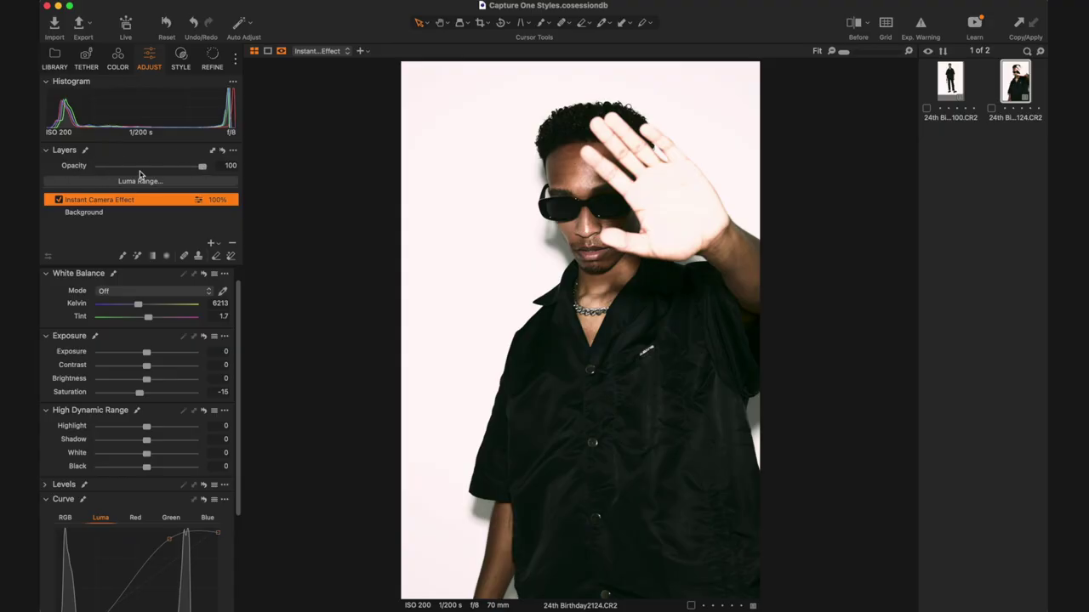
Lower the Instant Camera Effect layer's opacity from 100 to 19 on 24th Birthday2124.CR2
left_click_drag(204, 169, 162, 171)
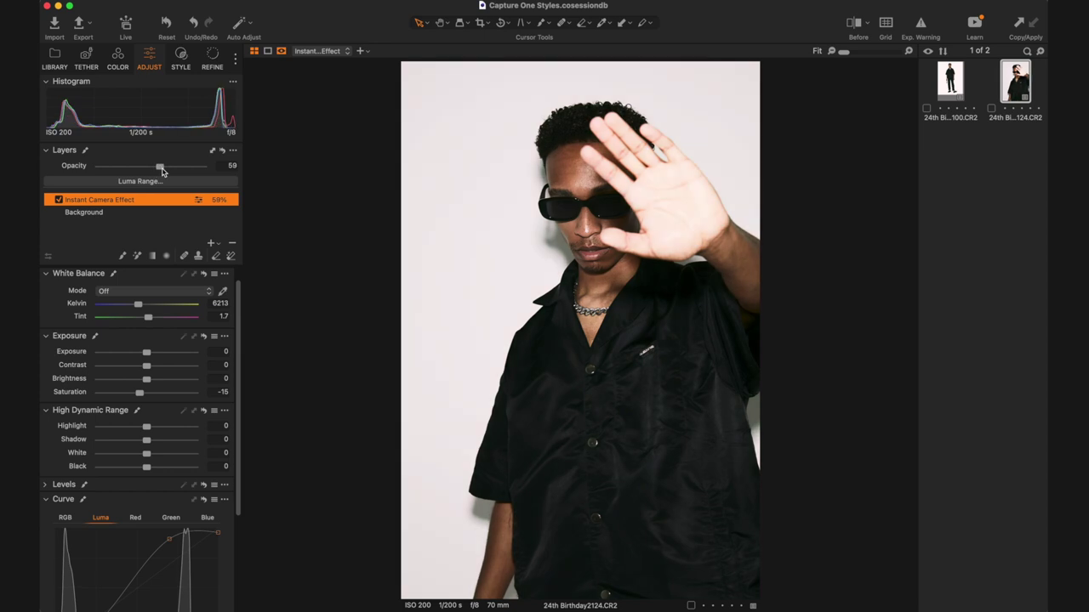
left_click_drag(162, 171, 122, 175)
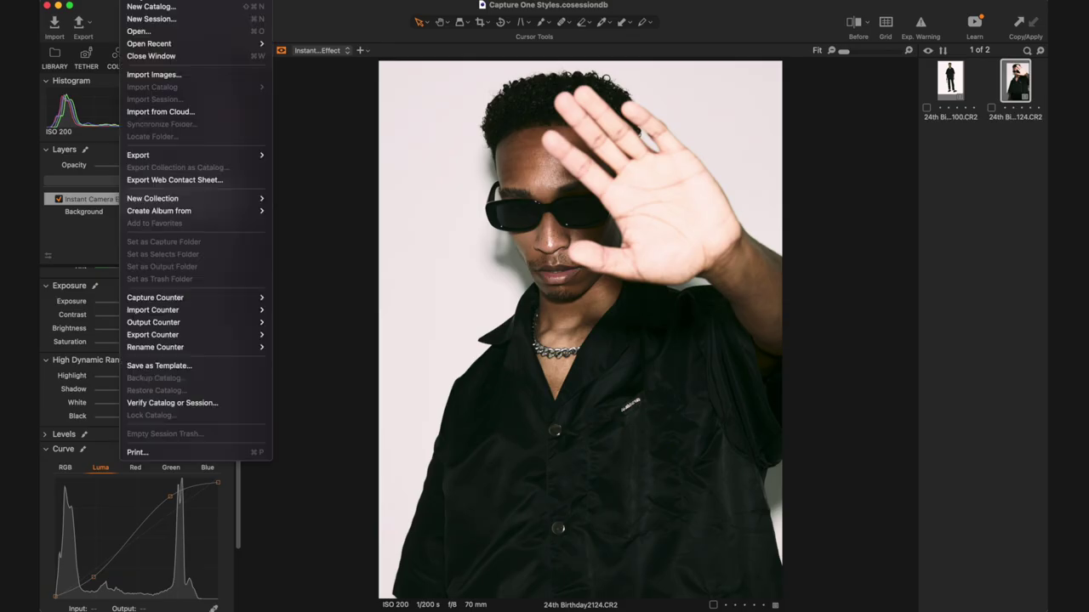
Start a new image import and browse to the self-portraits folder in Pictures
left_click(170, 75)
left_click(157, 48)
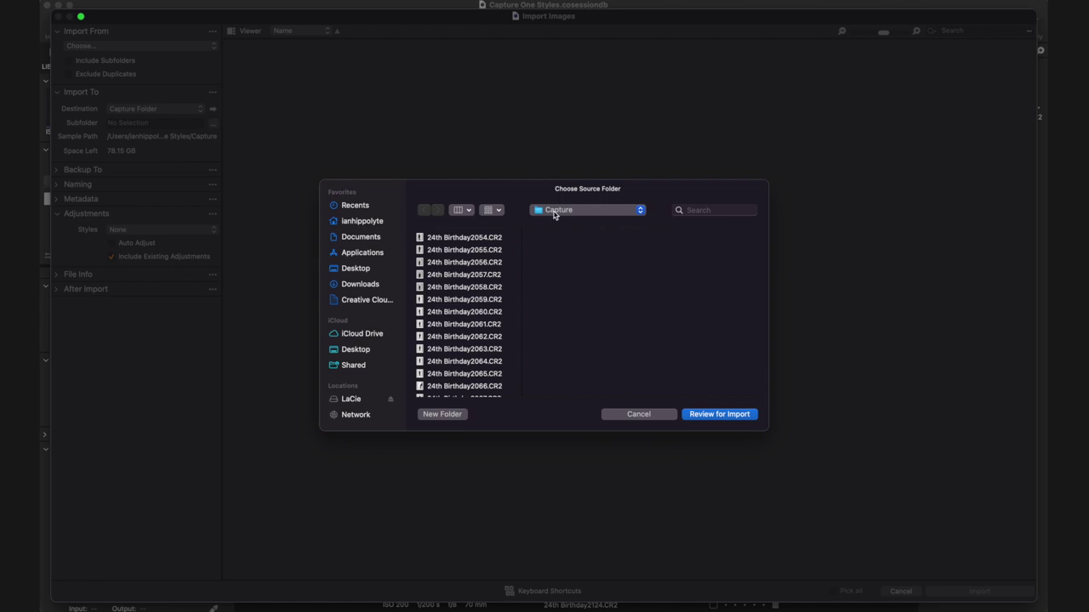
left_click(554, 213)
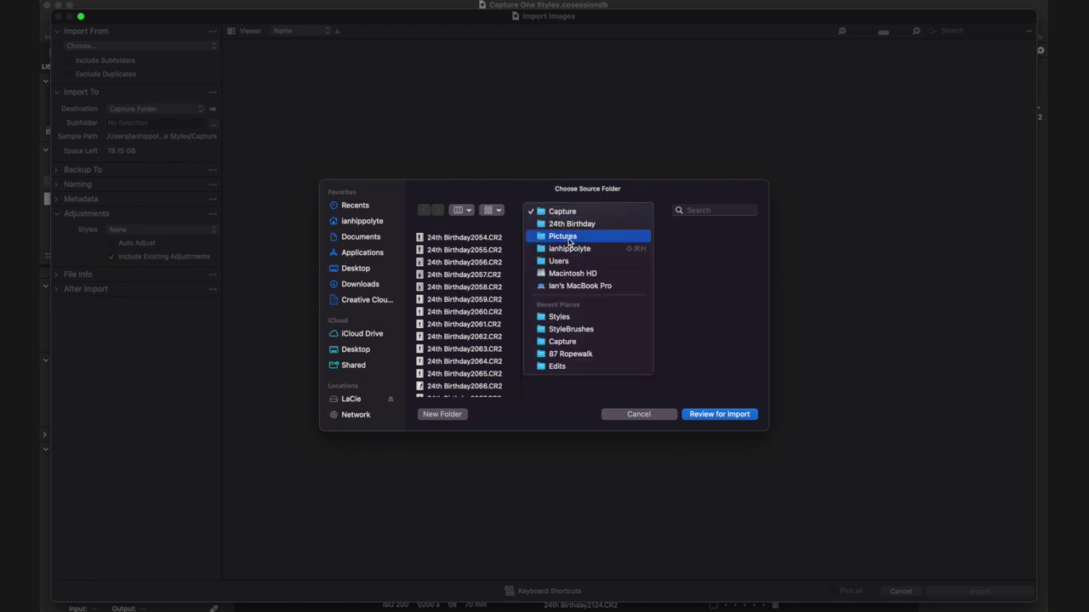
left_click(568, 239)
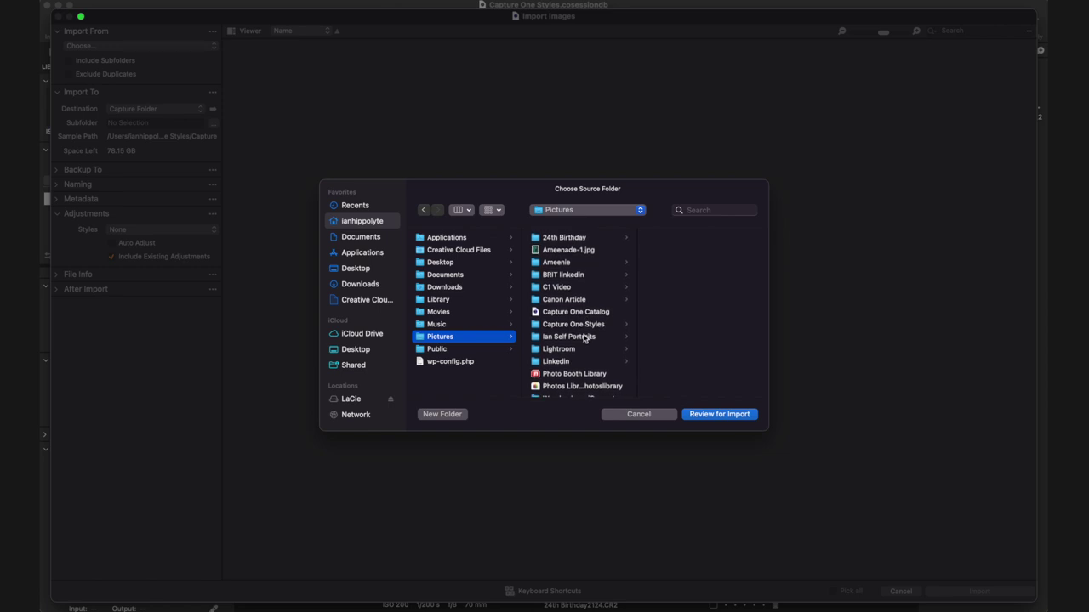
left_click(585, 338)
Select 24th Birthday2157.CR2 through 2175.CR2 and send the 19 files to review
scroll(685, 245, "up", 3)
left_click(693, 262)
scroll(587, 374, "down", 4)
left_click(587, 386, "shift")
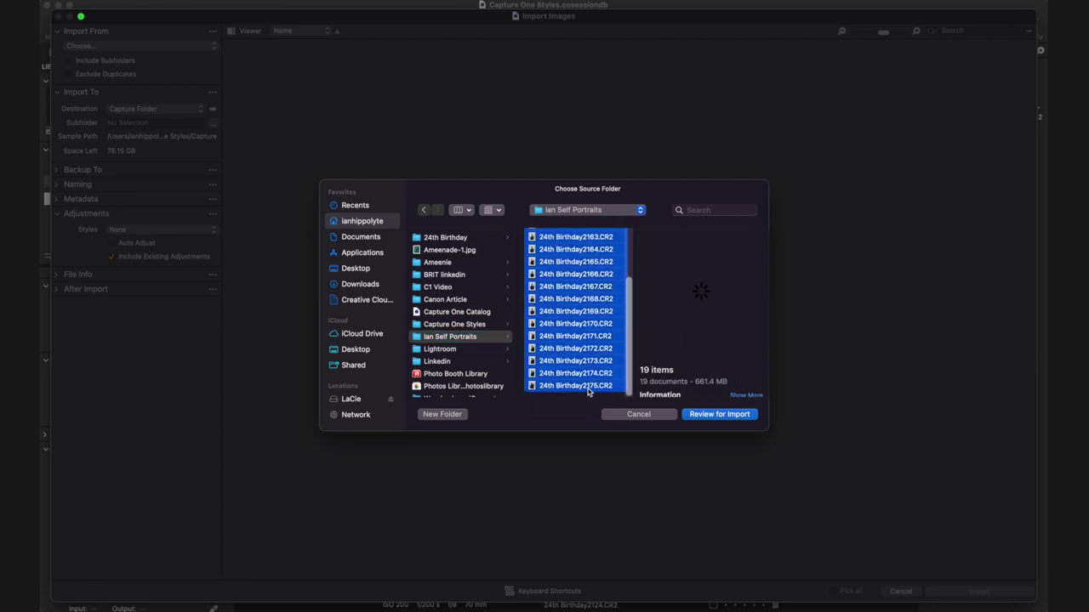
left_click(722, 418)
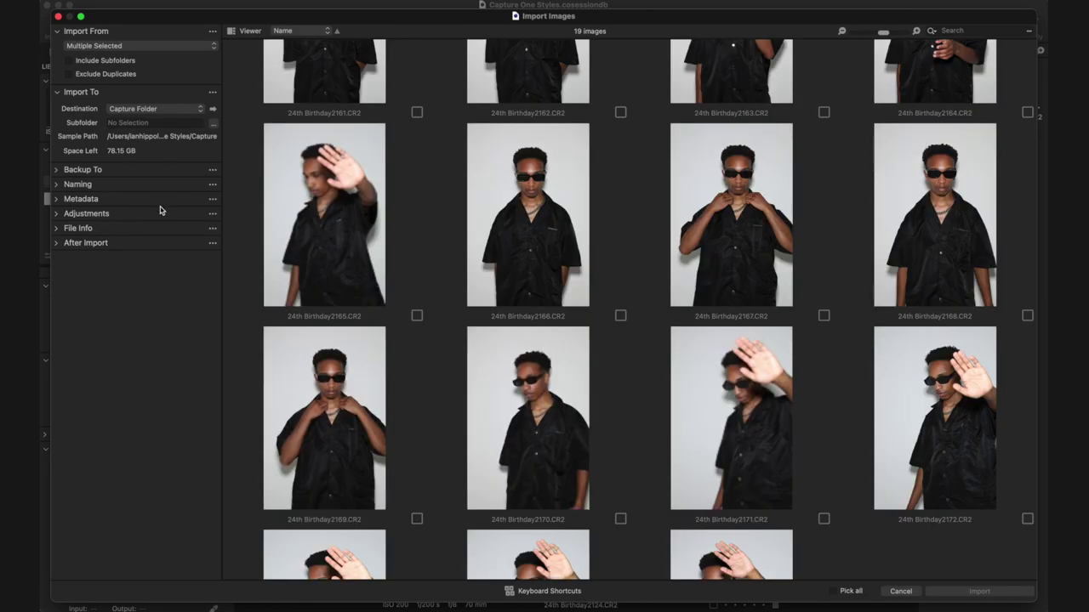
Set the import style to Custom Styles > Instant Camera, pick all 19 photos and import them
left_click(56, 219)
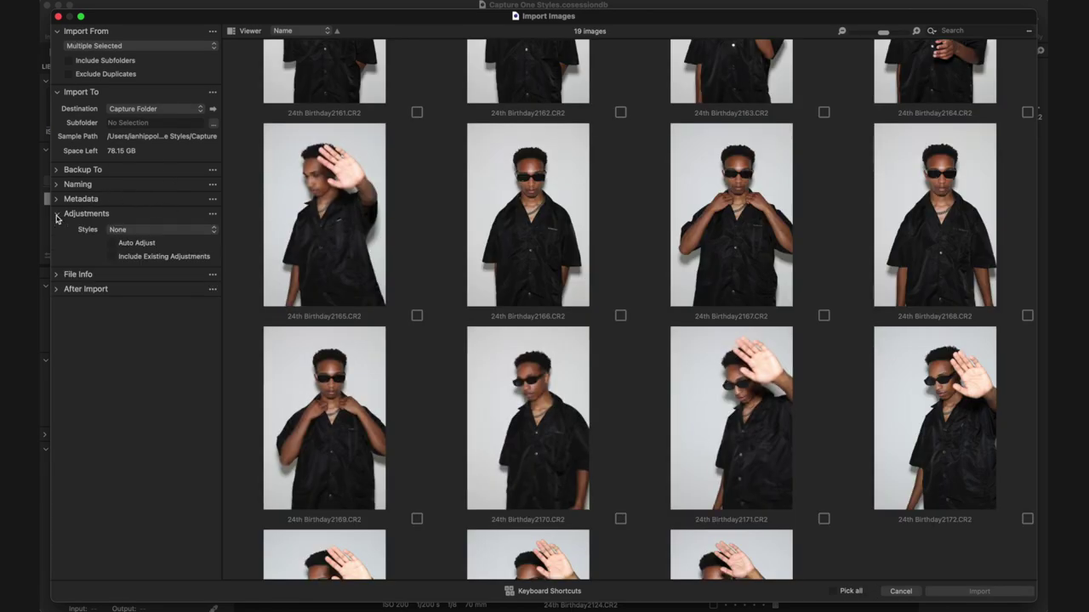
left_click(125, 234)
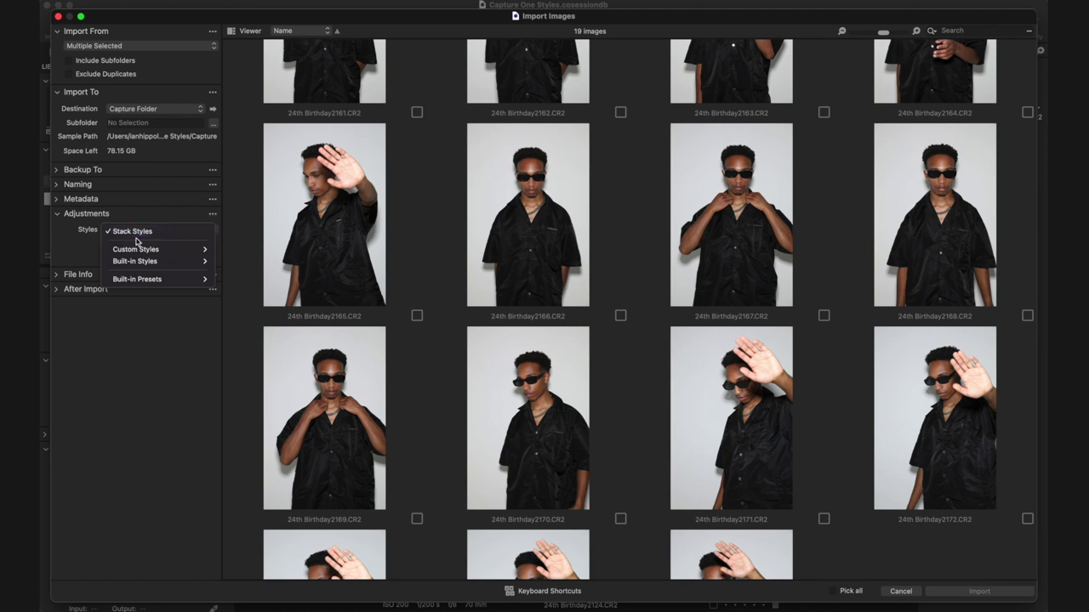
mouse_move(142, 250)
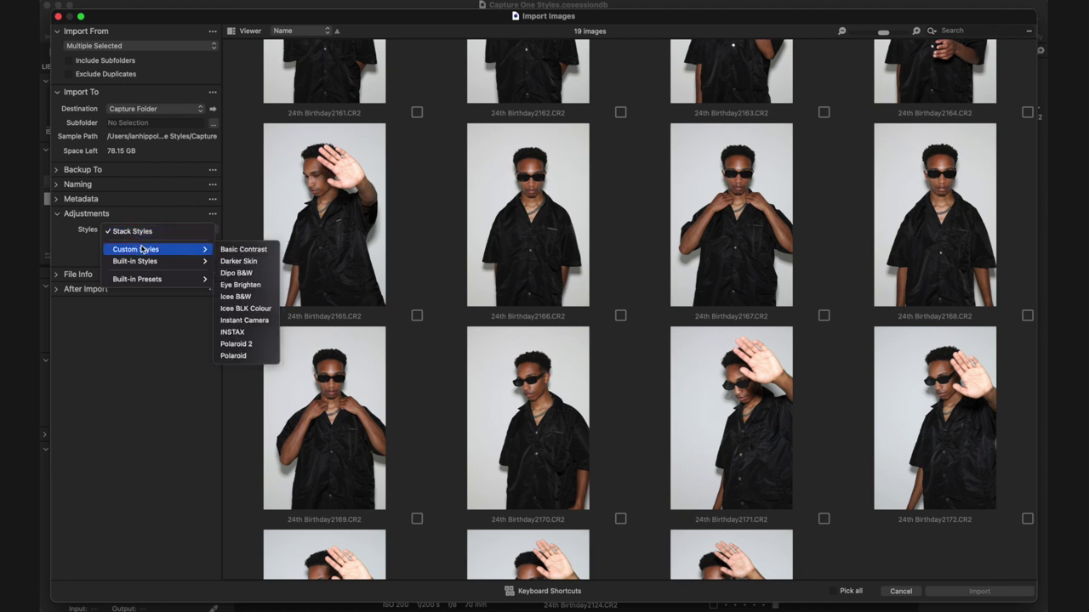
left_click(247, 321)
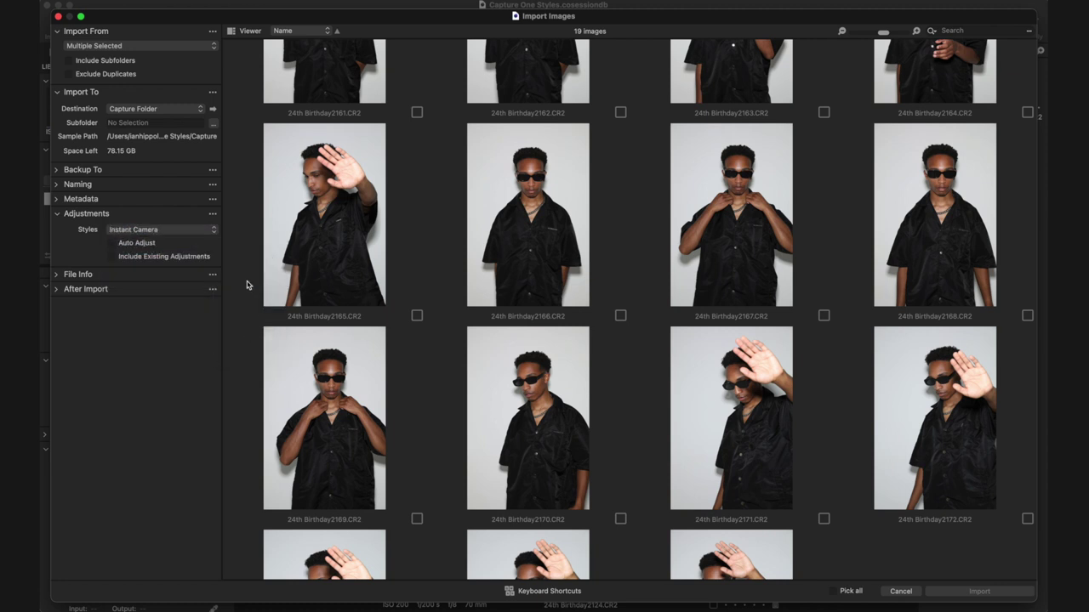
scroll(233, 242, "up", 3)
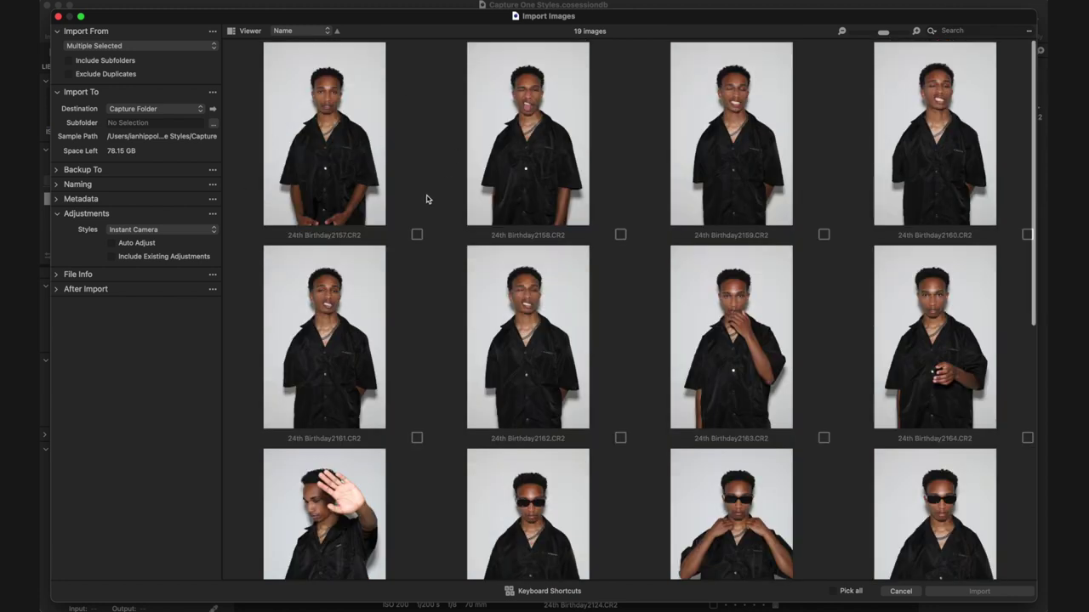
left_click(832, 591)
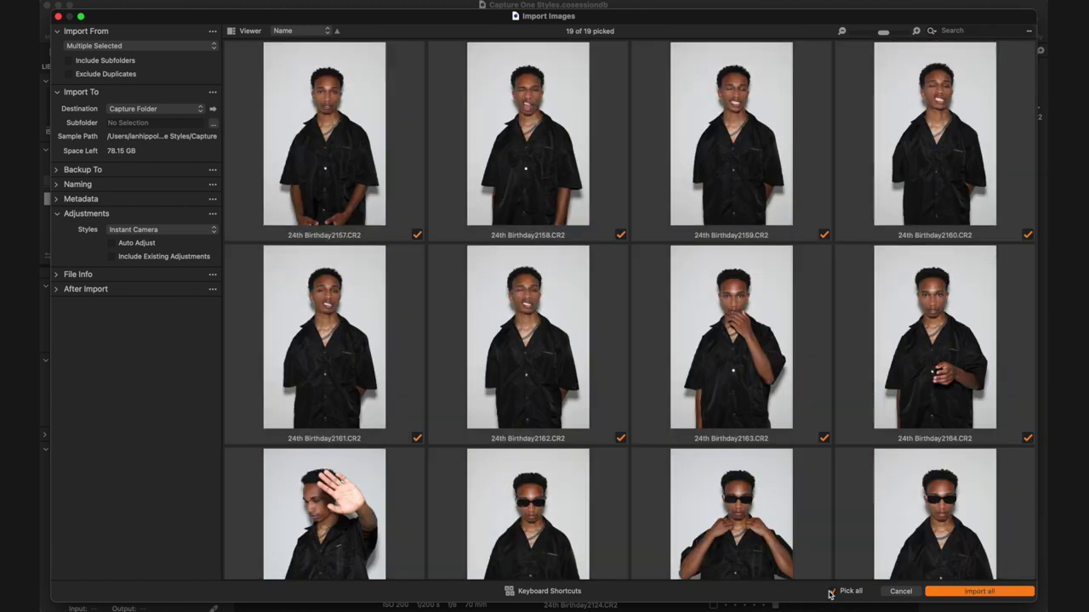
left_click(977, 592)
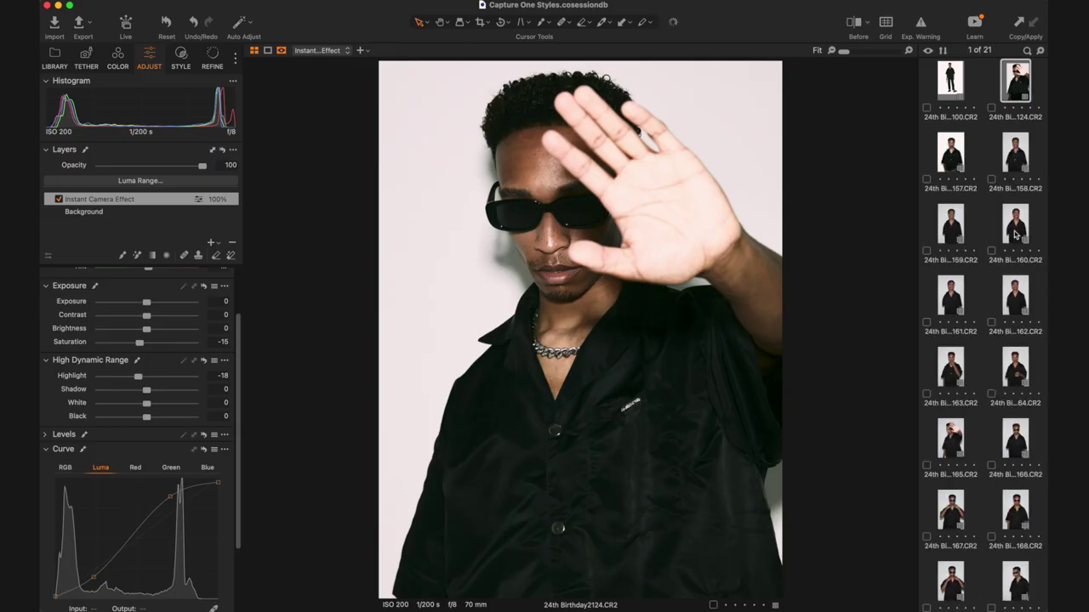
View portraits 2157, 2159 and sunglasses shot 2167, then preview built-in IQ Styles on 2167
left_click(950, 152)
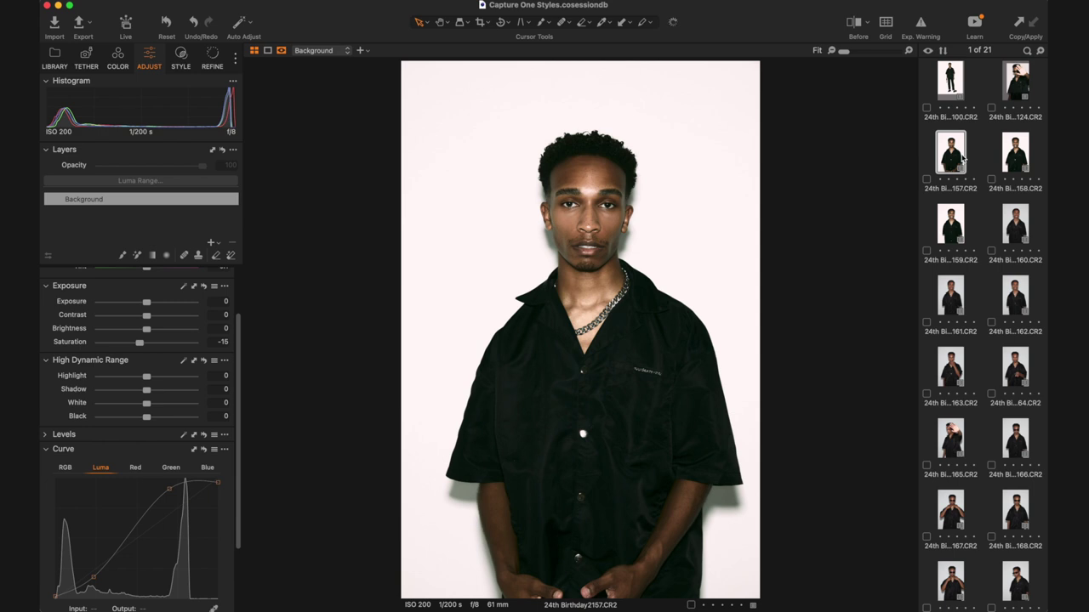
key("Down")
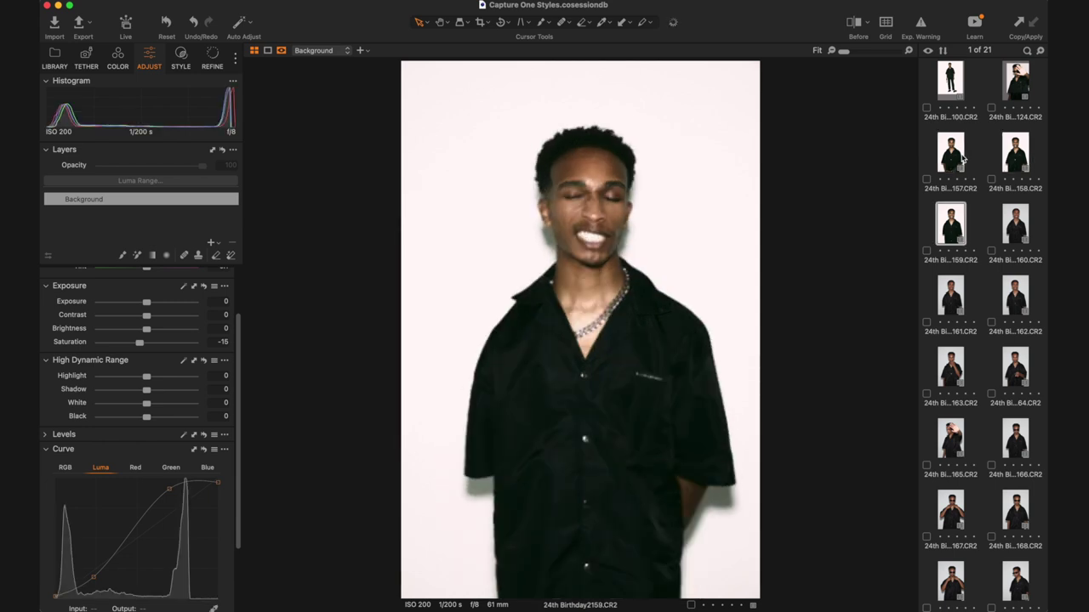
scroll(953, 256, "down", 3)
left_click(939, 299)
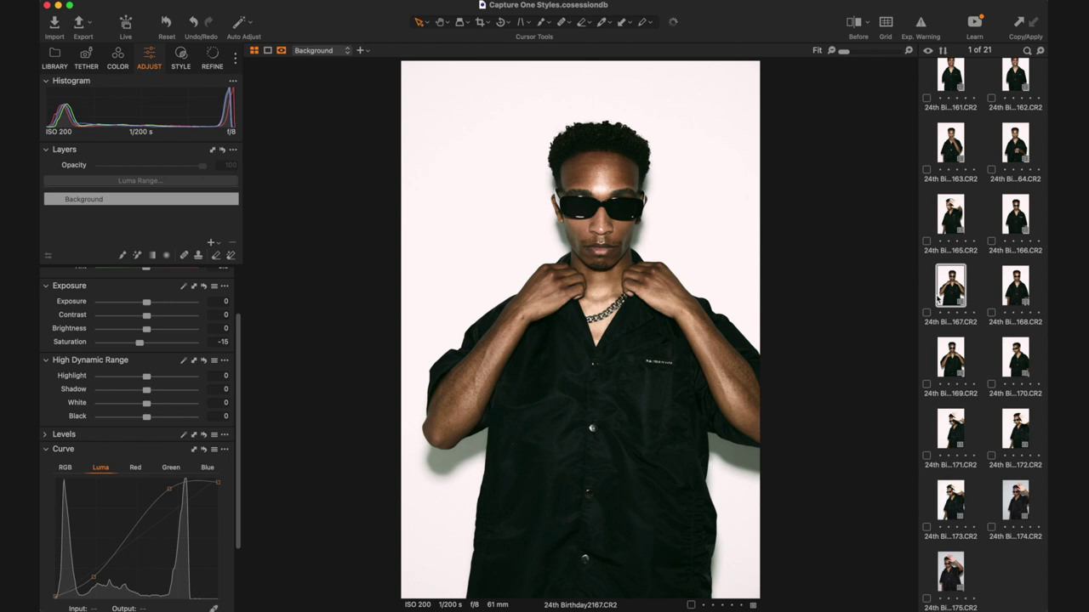
left_click(951, 212)
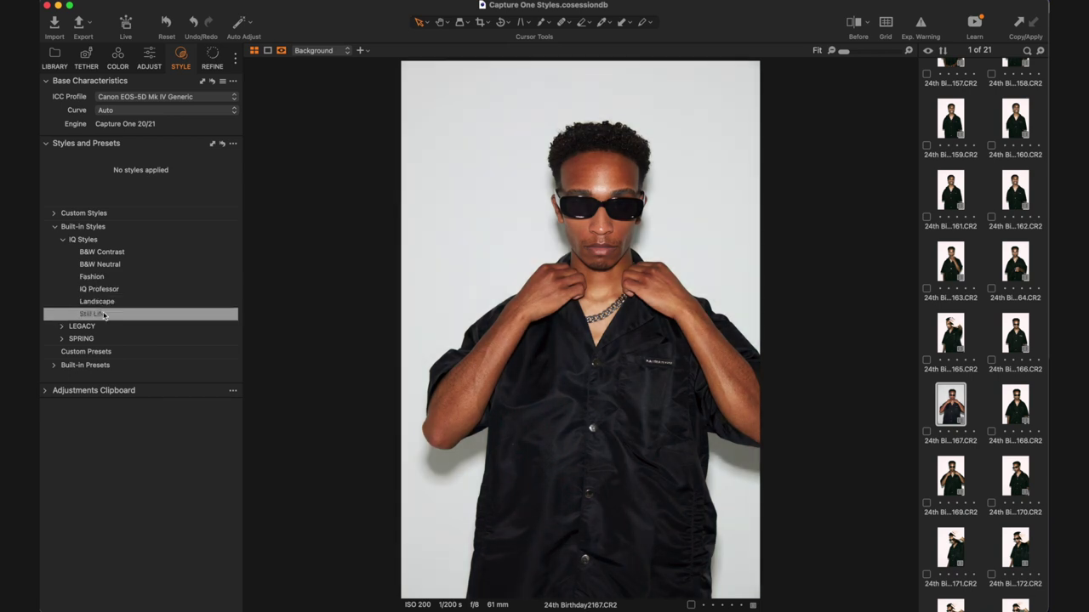
Expand the SPRING group in the built-in styles list
left_click(63, 339)
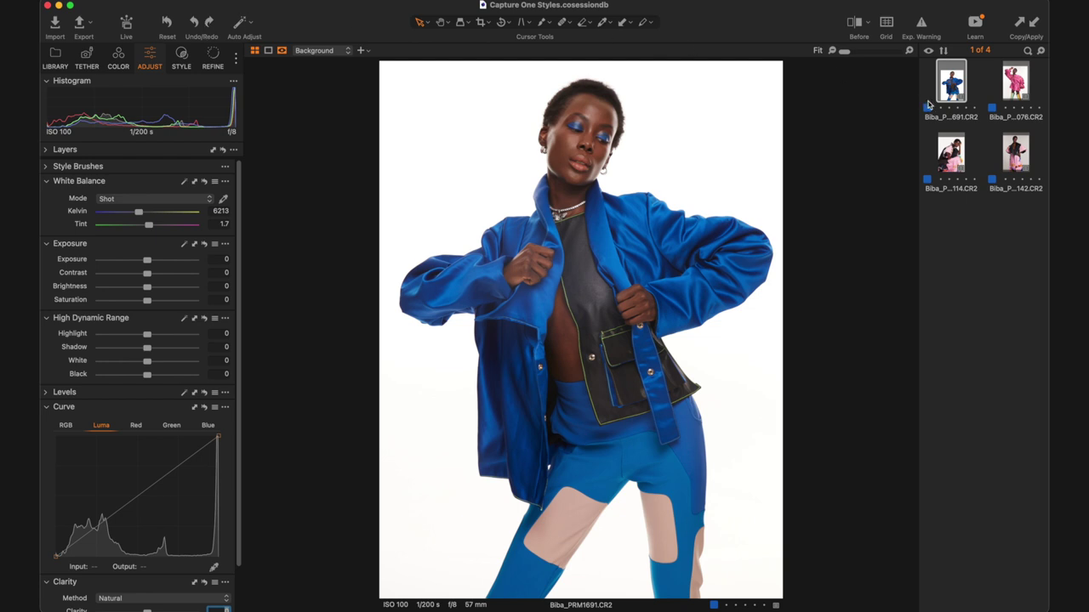
Select all four Biba photos and apply the Basic Contrast custom style to them
left_click(1017, 85)
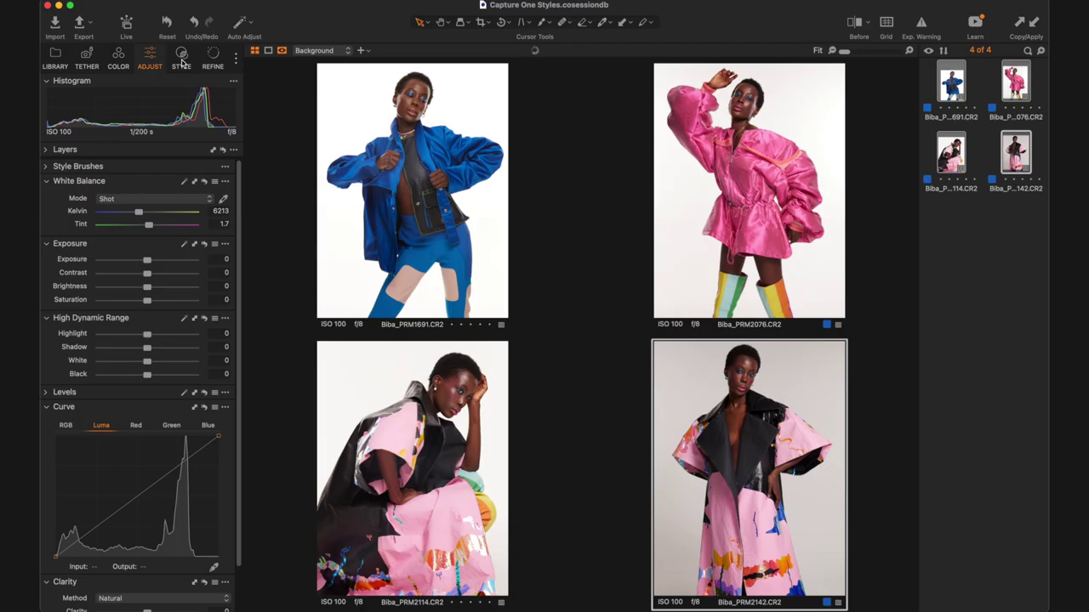
left_click(182, 59)
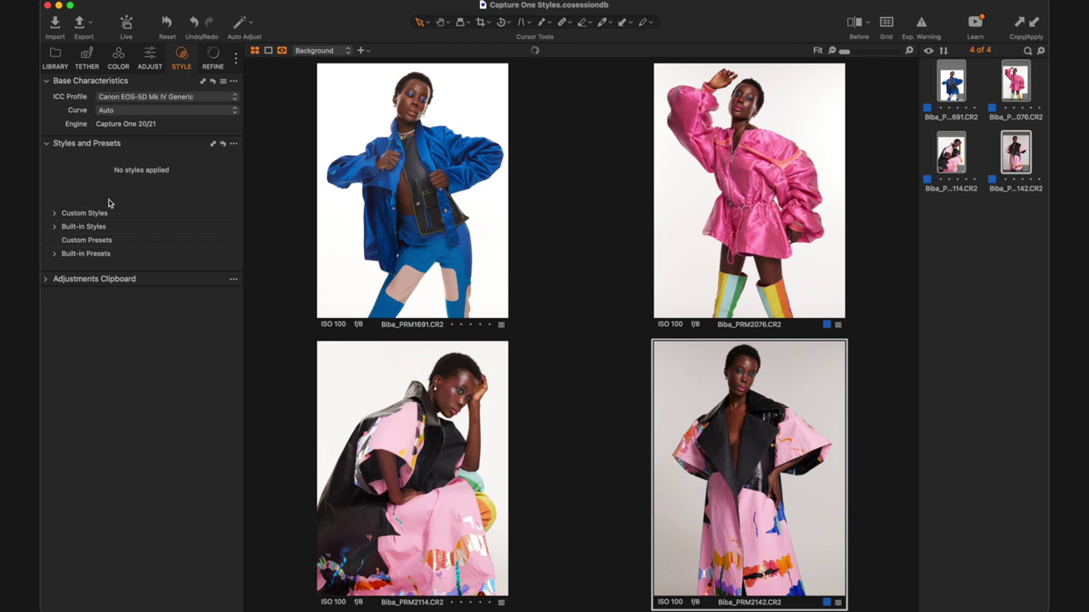
left_click(54, 213)
left_click(88, 227)
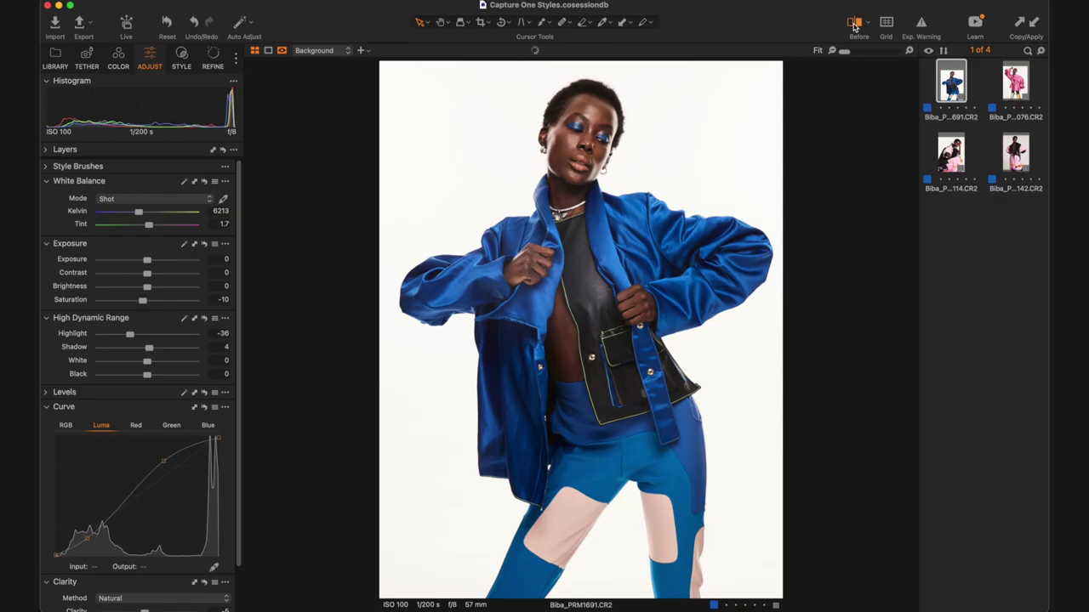
Toggle Before to compare Basic Contrast with the original, then zoom into Biba_PRM2076's face
left_click(854, 23)
left_click(854, 23)
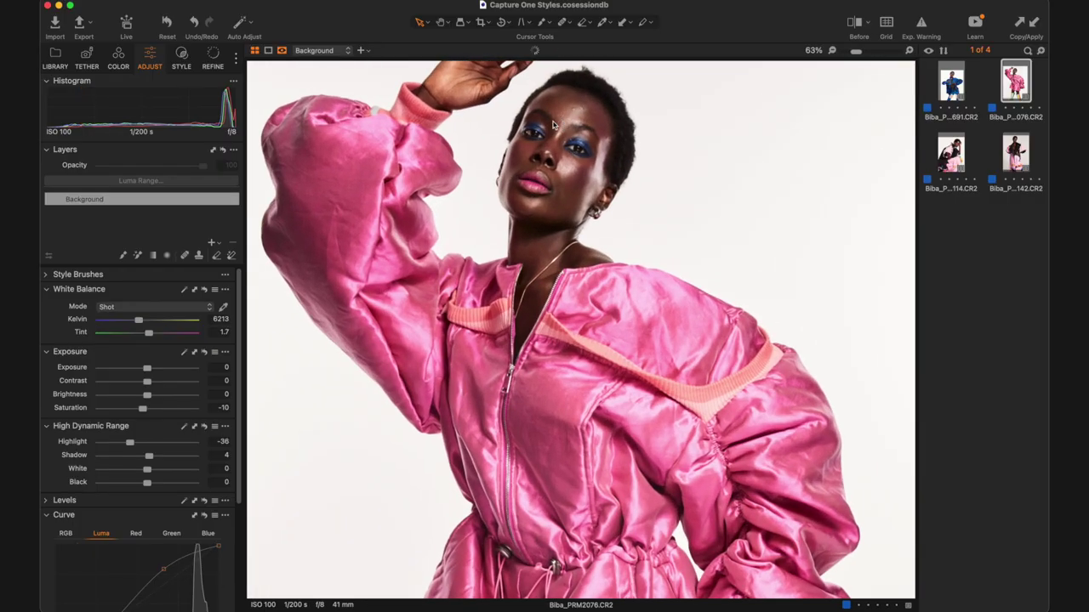
scroll(553, 125, "up", 5)
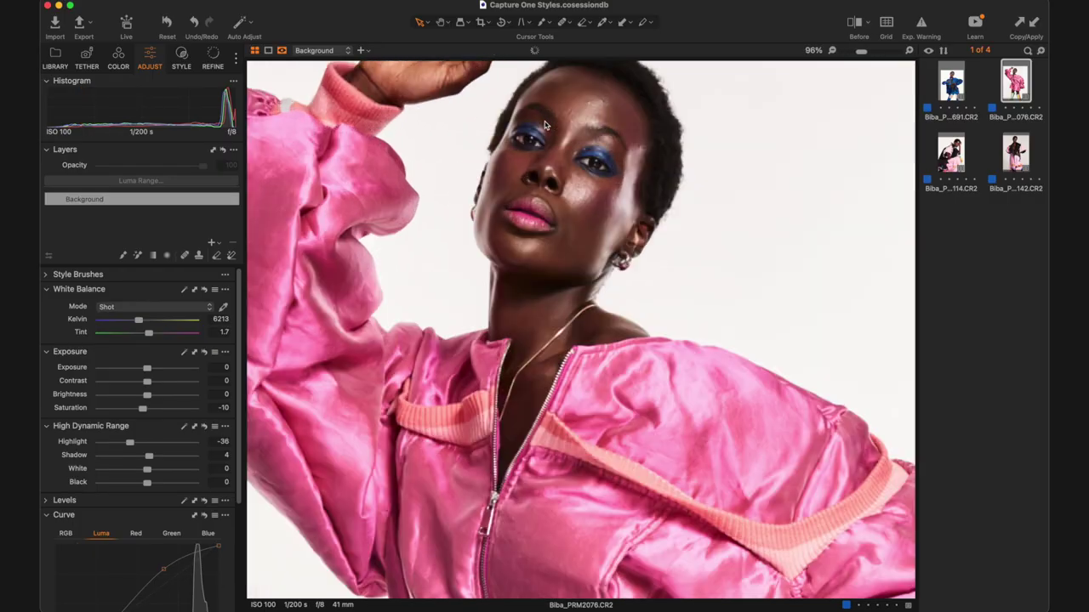
Centre the model's face in the close-up and expand the Style Brushes panel
scroll(565, 157, "up", 4)
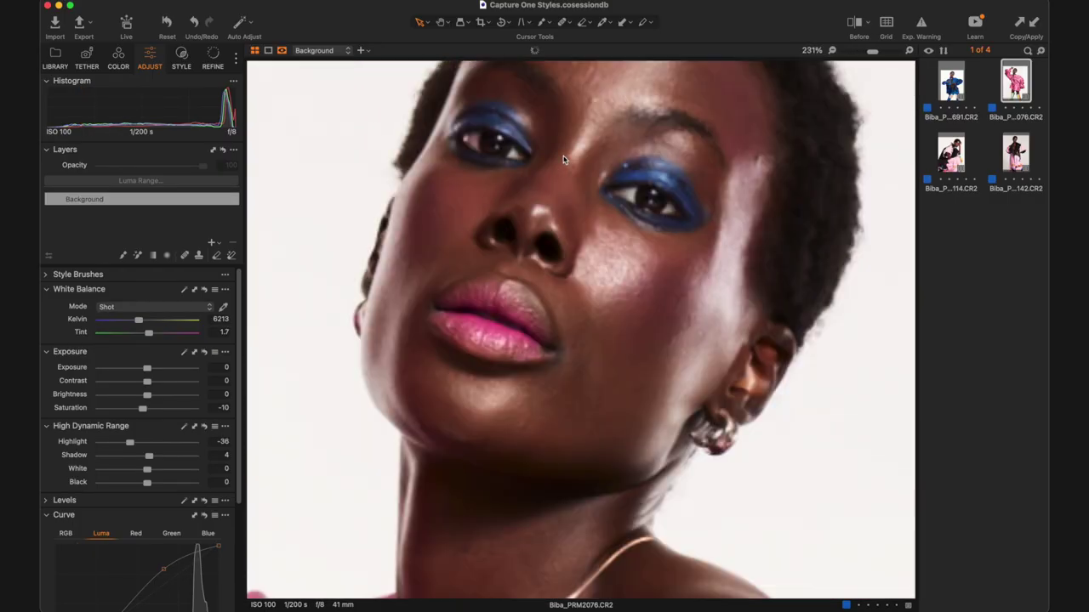
left_click_drag(558, 164, 595, 182)
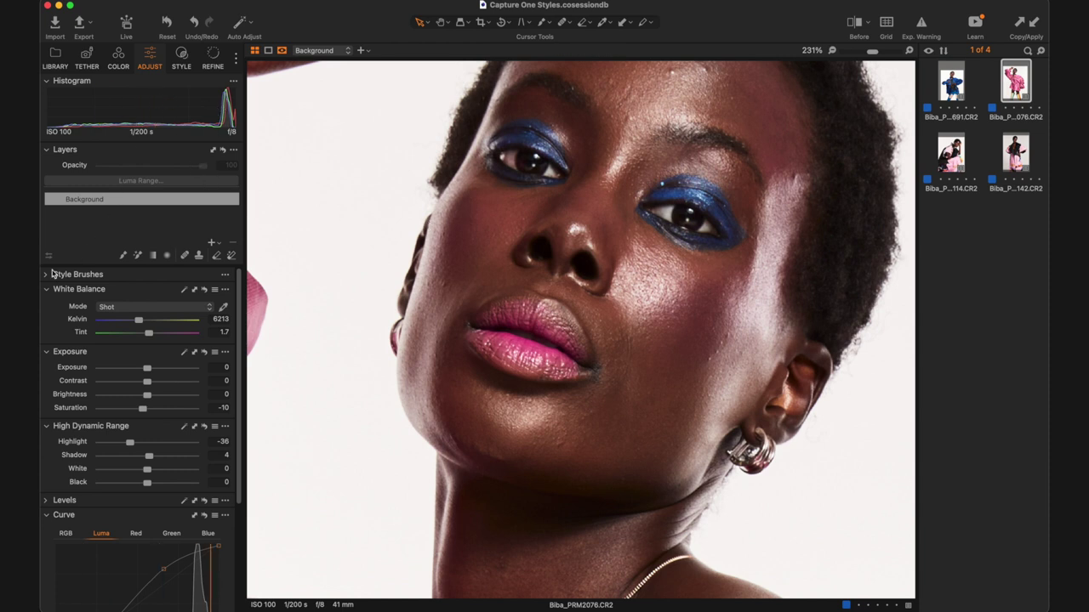
left_click(47, 276)
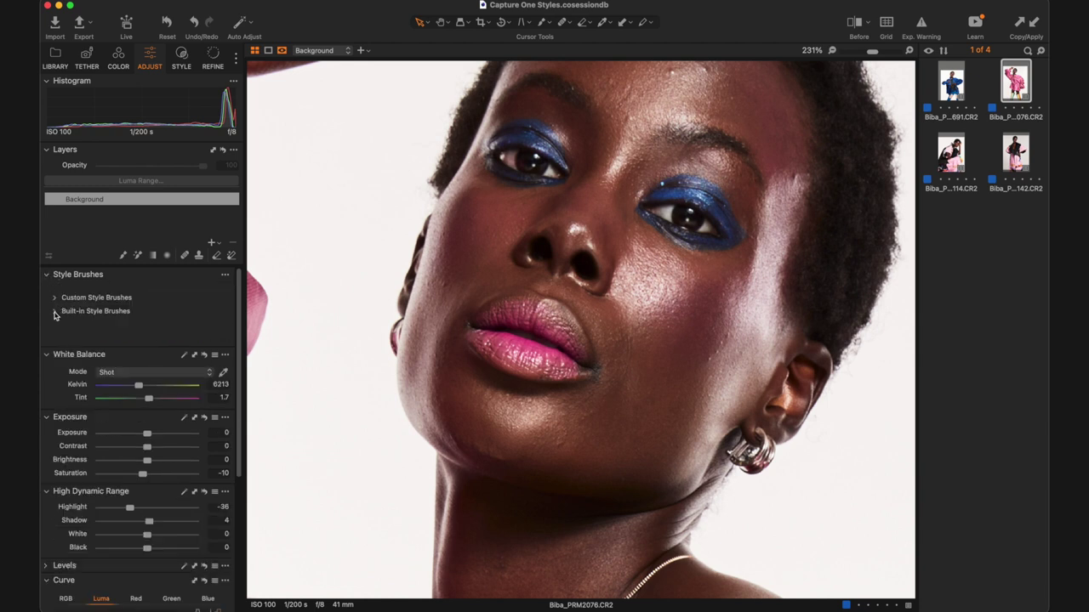
Choose the built-in Enhancements > Iris Enhance brush and shrink its size from 40 to 20
left_click(54, 312)
left_click(63, 337)
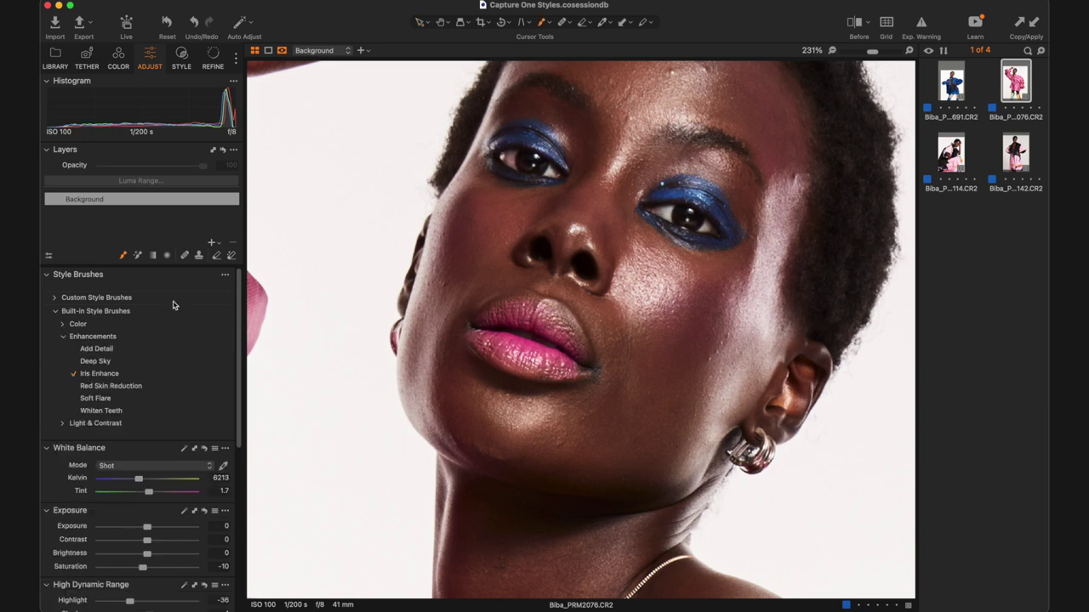
right_click(527, 159)
left_click_drag(527, 159, 532, 166)
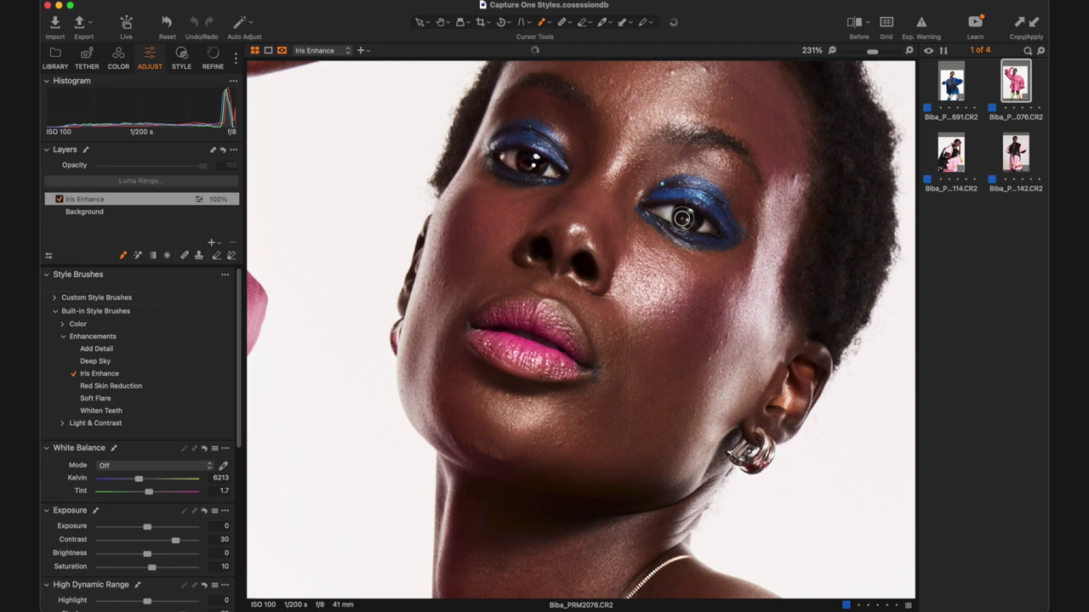
Paint Iris Enhance over both irises, toggle the layer to compare, and fit the whole portrait
left_click_drag(689, 212, 693, 219)
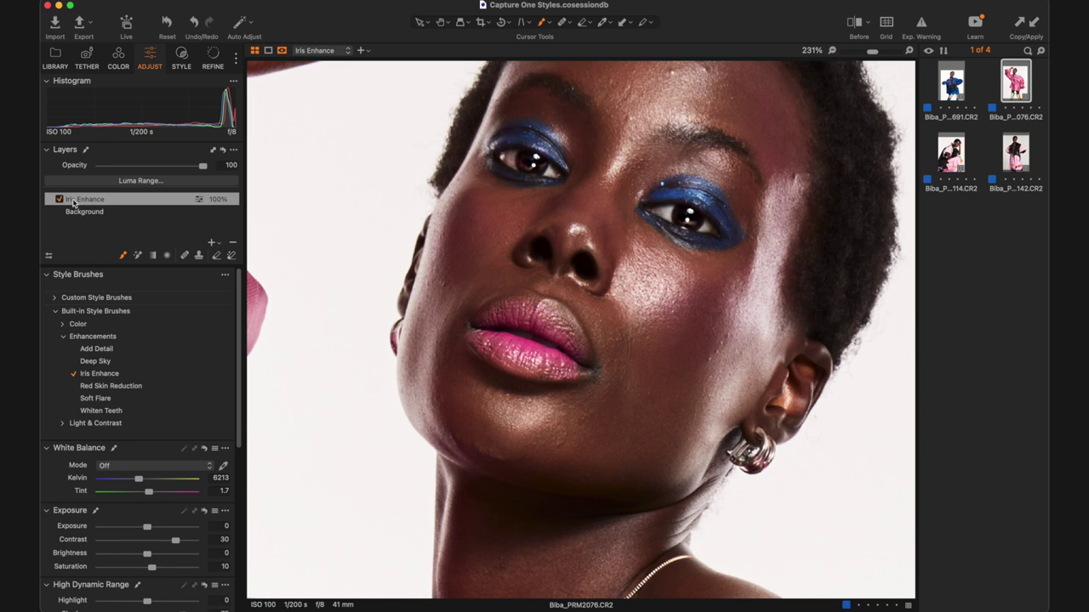
left_click(59, 199)
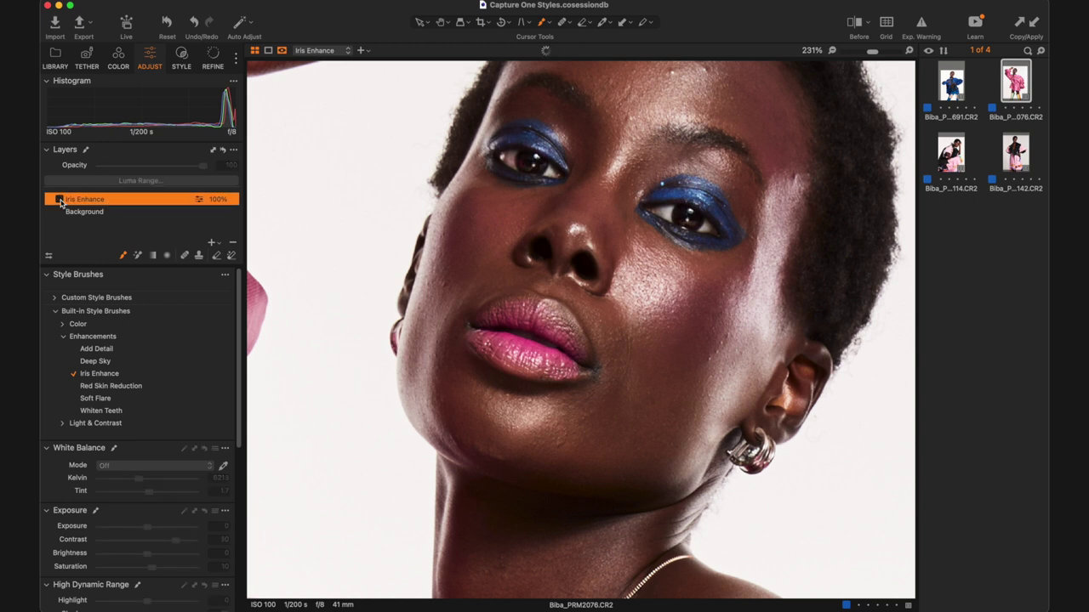
left_click(59, 199)
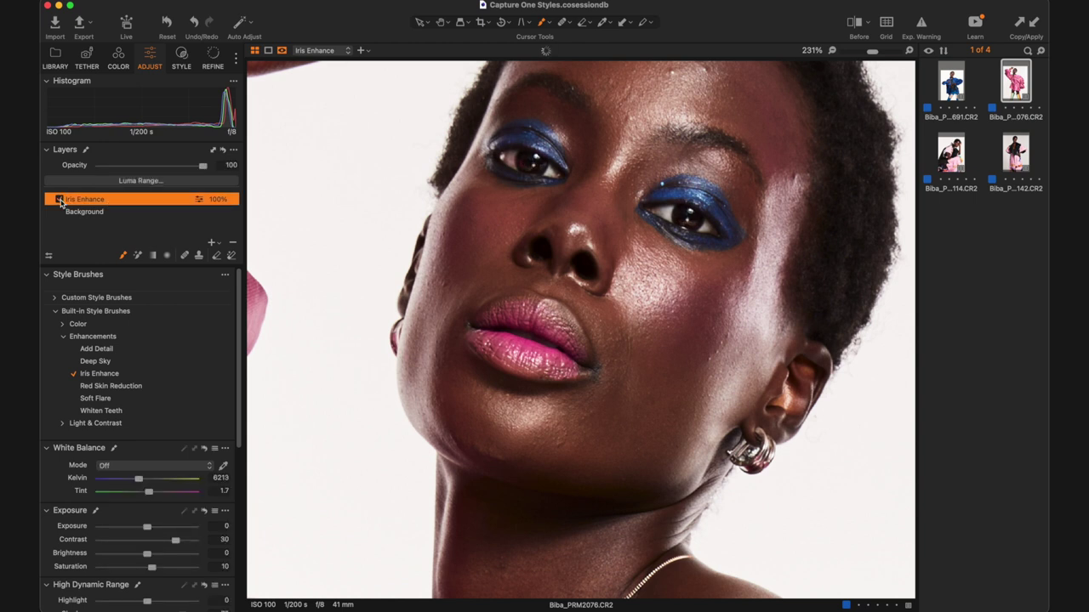
key("super+0")
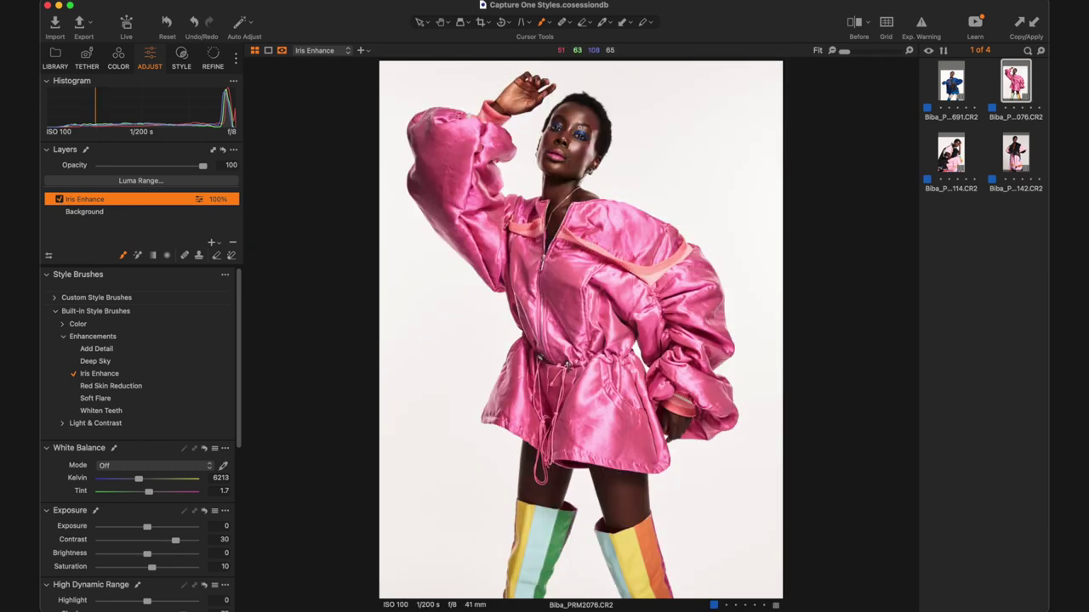
Lower the Iris Enhance layer's opacity to 40 and toggle it off and on to compare
scroll(544, 125, "up", 3)
scroll(545, 127, "up", 2)
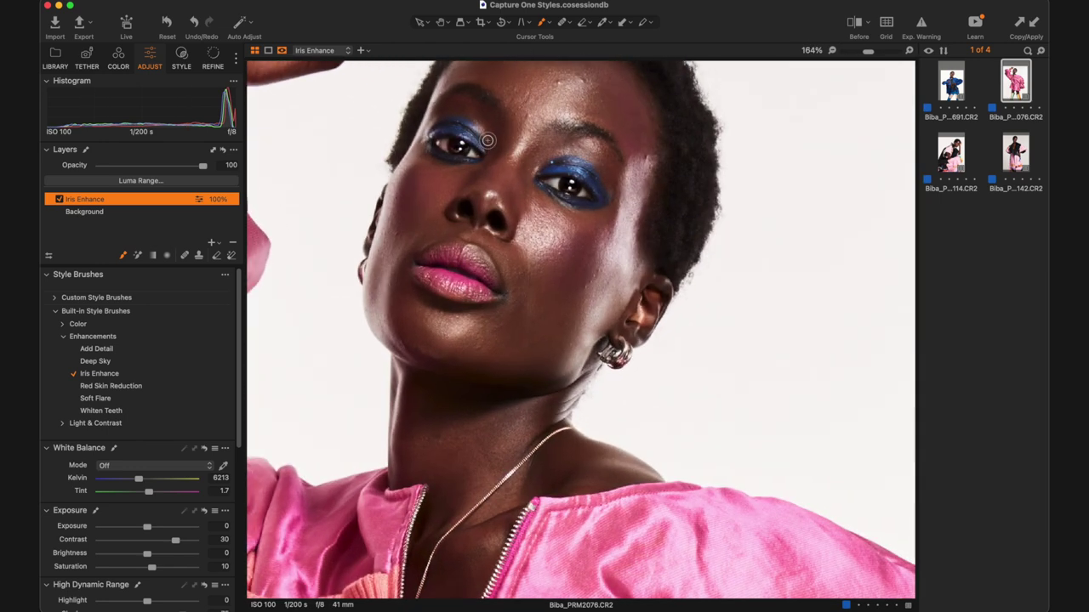
left_click_drag(202, 168, 131, 168)
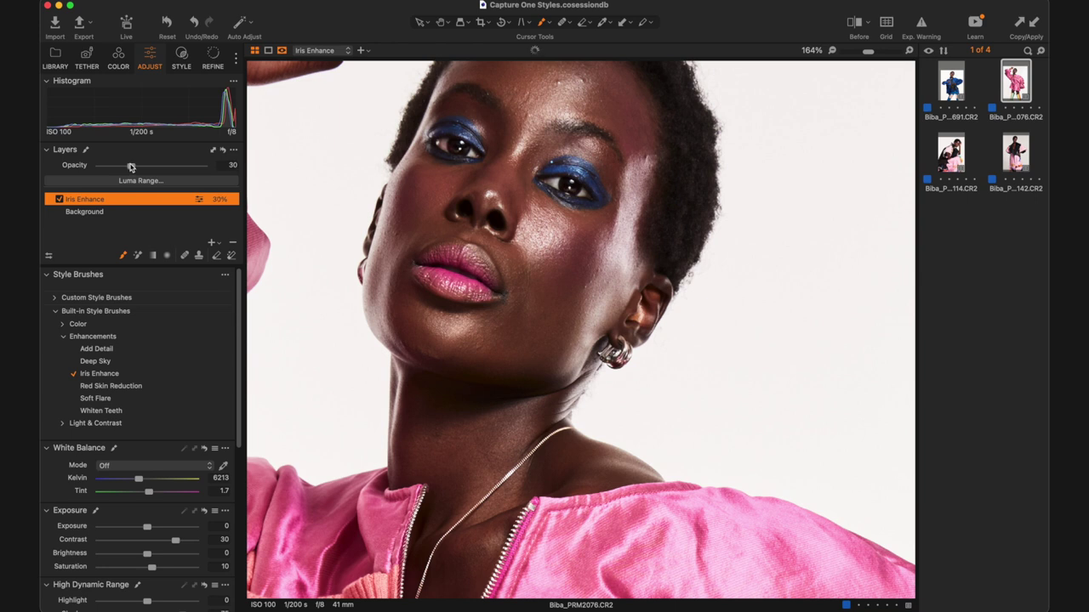
left_click(60, 199)
left_click(59, 199)
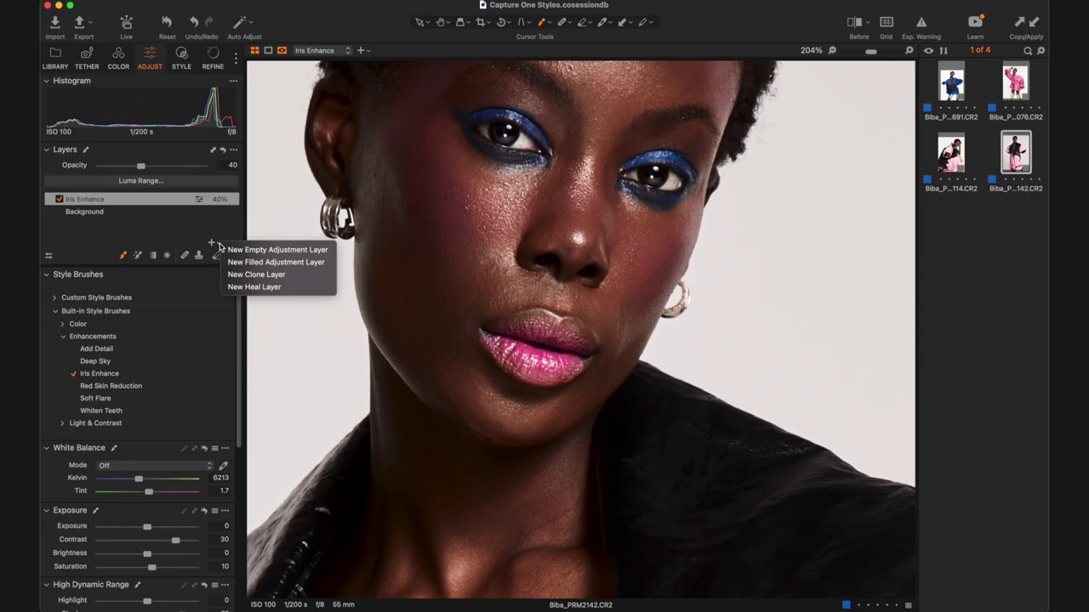
Add an empty adjustment layer above Iris Enhance and name it 'Skin Tone'
left_click(235, 250)
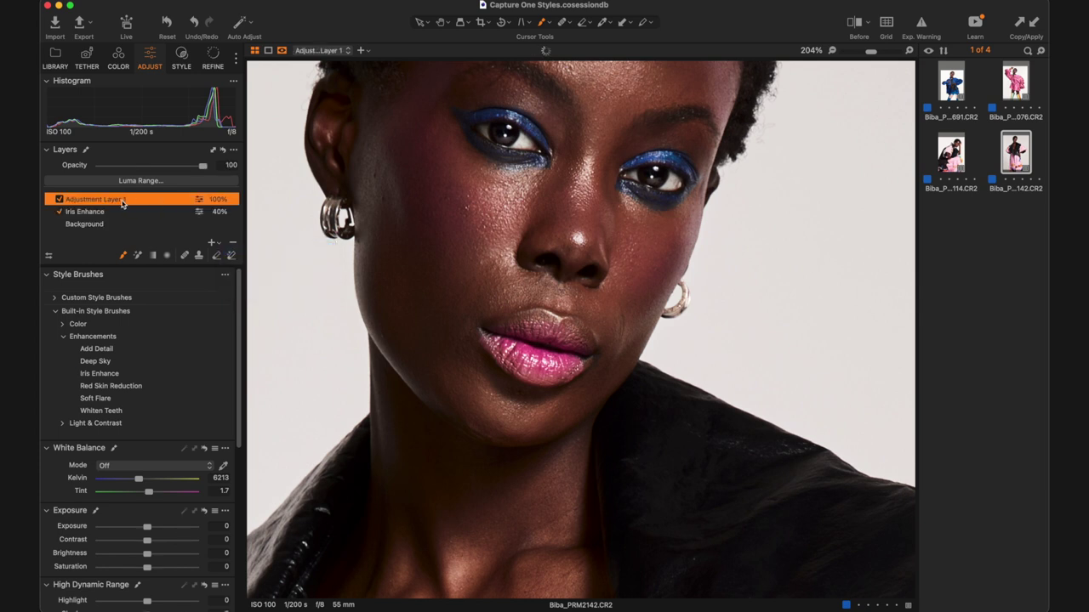
right_click(125, 204)
left_click(112, 203)
double_click(111, 201)
type("Skin Tone")
key("Return")
Enlarge the brush and paint the Skin Tone mask over the model's skin, checking the overlay
right_click(476, 255)
left_click_drag(479, 256, 510, 255)
key("super+0")
mouse_move(562, 128)
left_mouse_down()
mouse_move(586, 128)
mouse_move(569, 185)
mouse_move(587, 153)
mouse_move(566, 213)
mouse_move(530, 209)
mouse_move(554, 133)
mouse_move(525, 178)
mouse_move(510, 163)
mouse_move(558, 259)
left_mouse_up()
key("super+0")
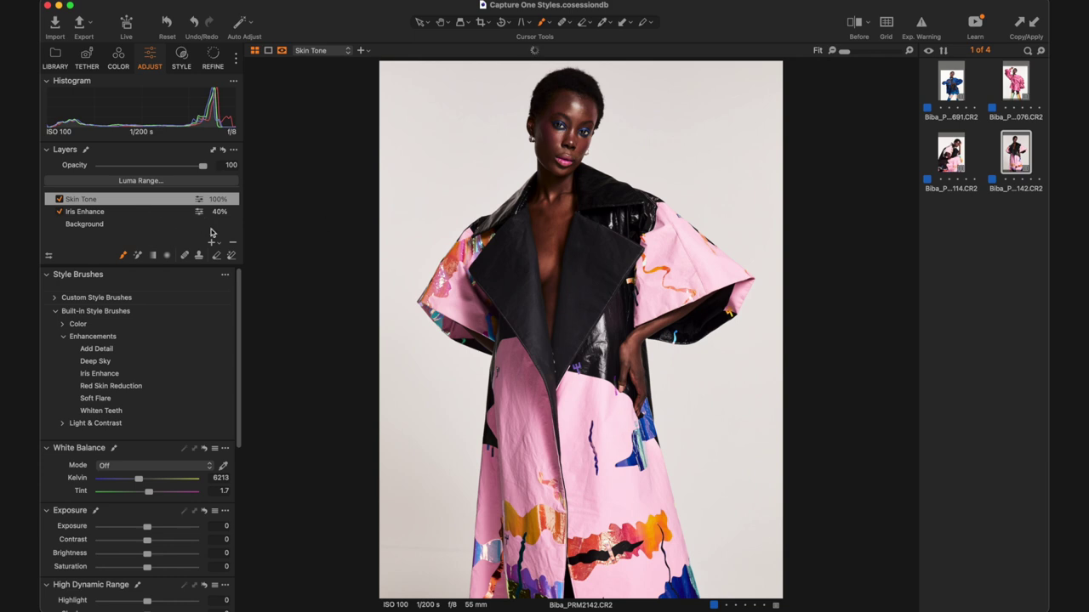
key("m")
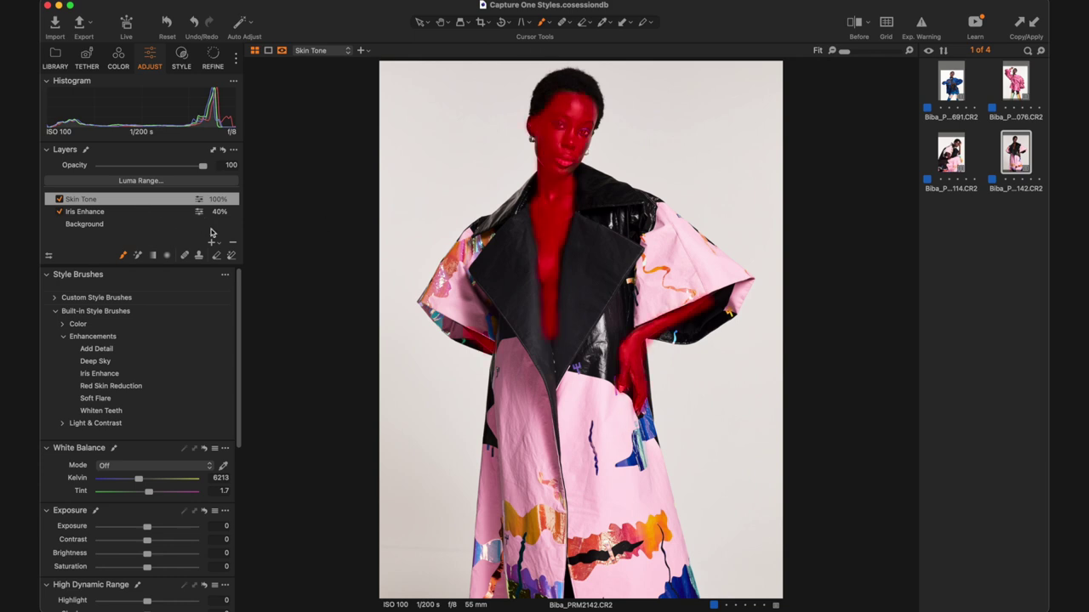
key("m")
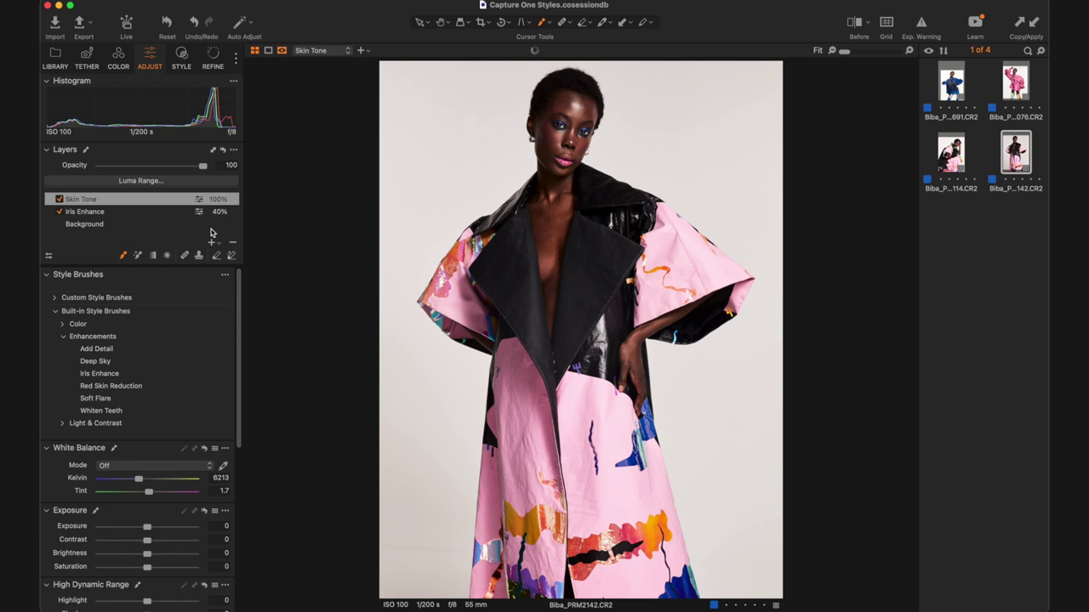
key("m")
key("m")
Set the Color Editor to Advanced and sample the forehead's skin colour as the edit range
left_click(119, 60)
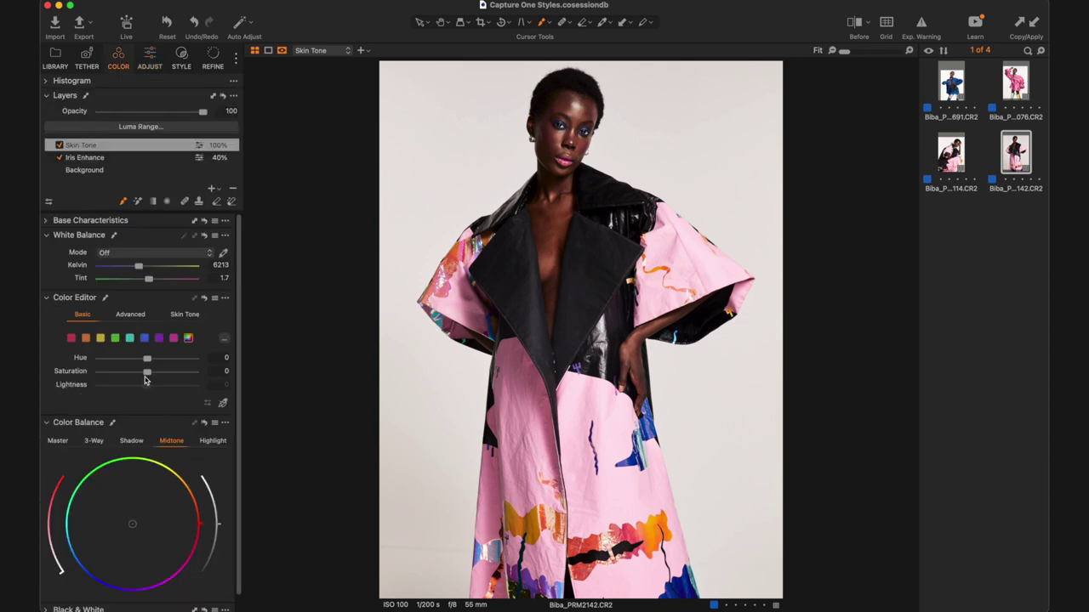
scroll(144, 380, "down", 1)
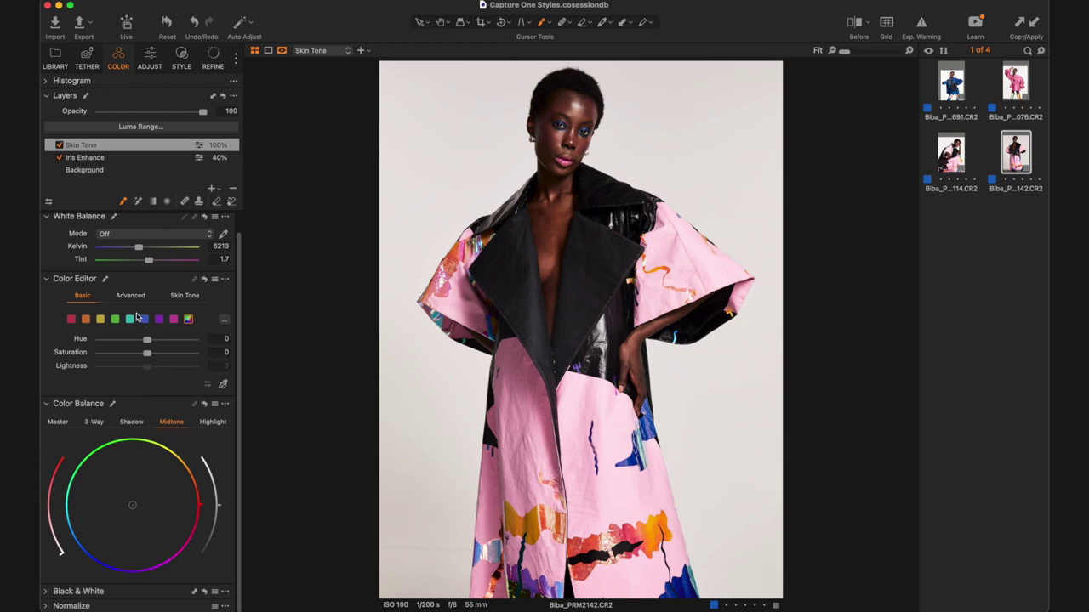
left_click(131, 296)
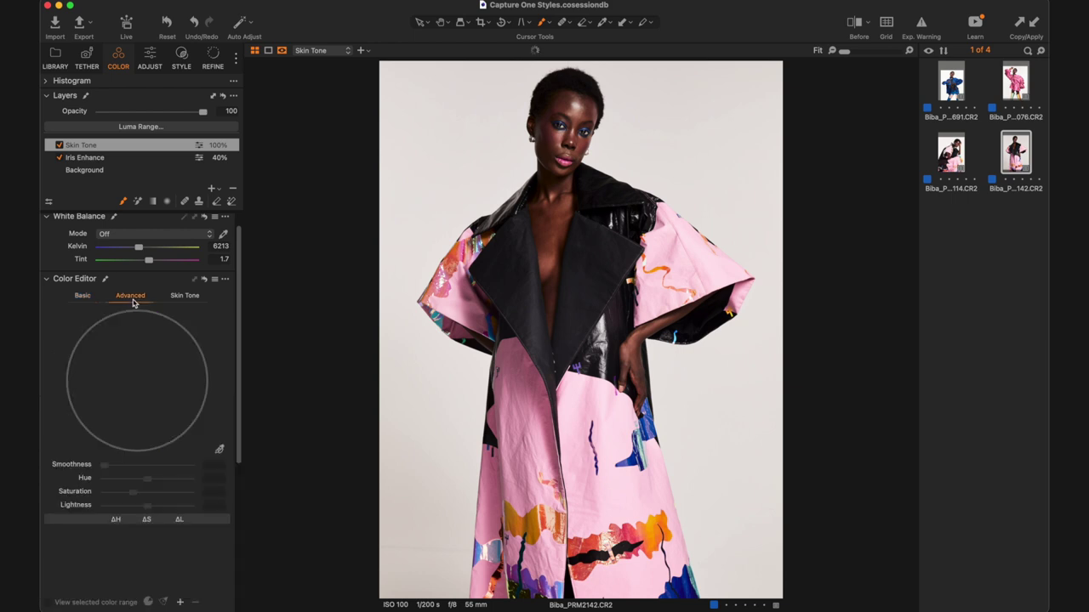
left_click(220, 451)
scroll(586, 90, "up", 2)
scroll(407, 175, "up", 2)
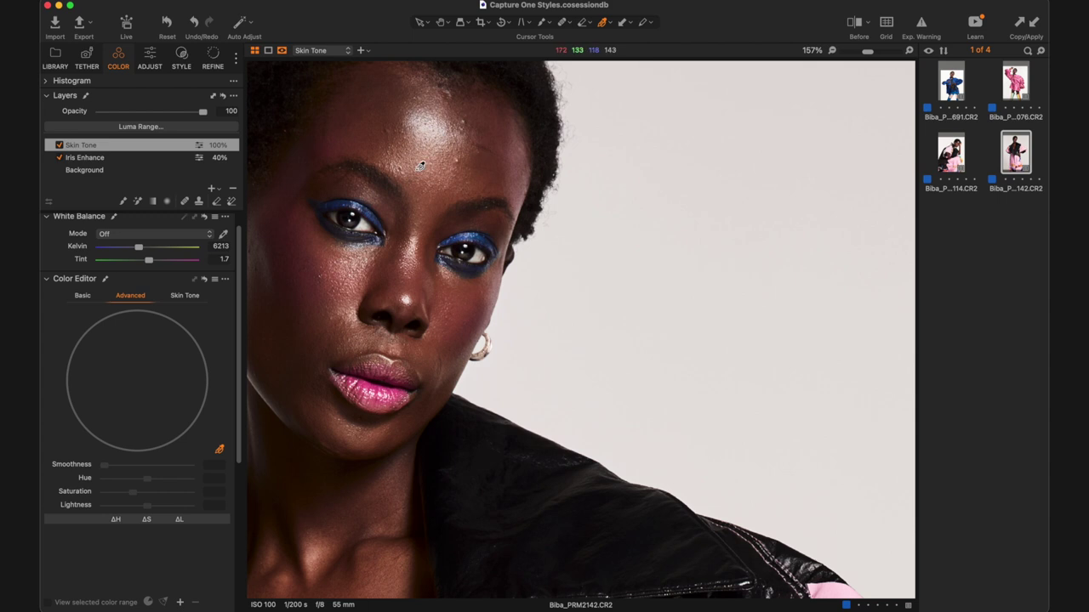
left_click(377, 127)
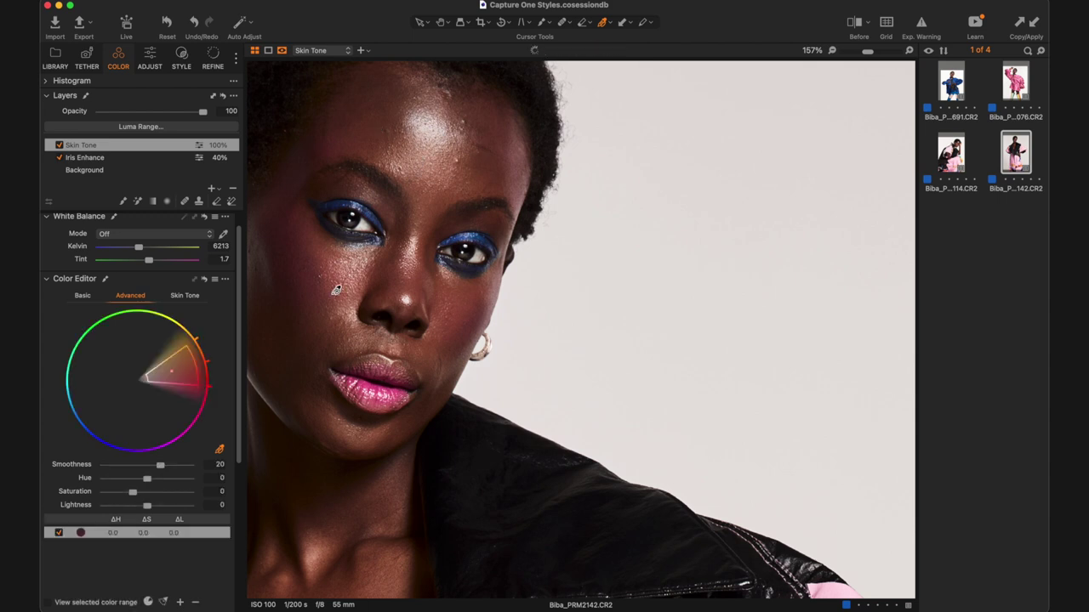
scroll(353, 331, "down", 3)
scroll(352, 331, "down", 2)
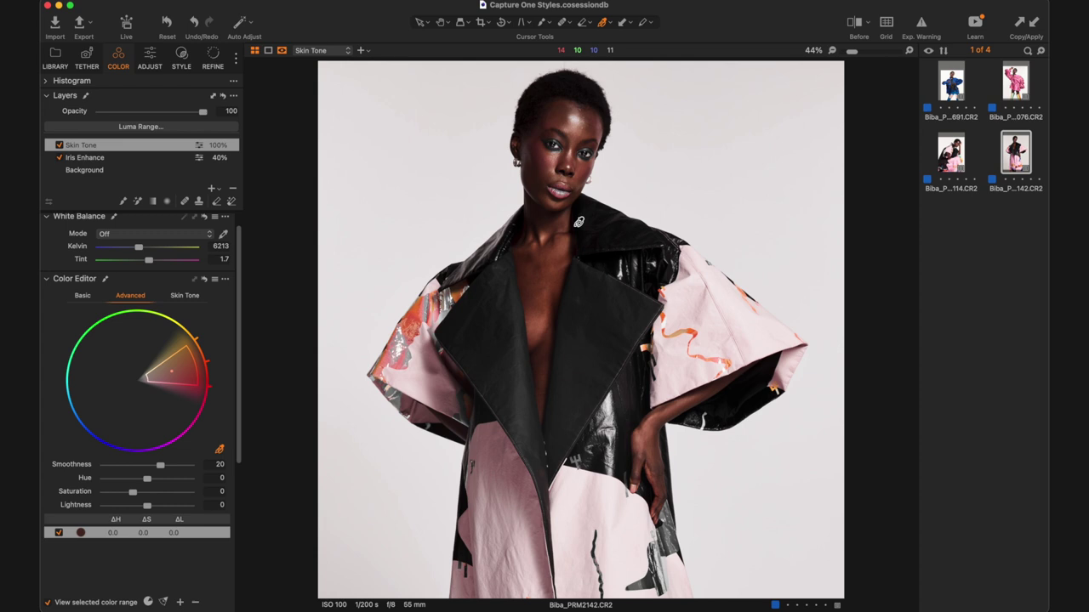
key("super+0")
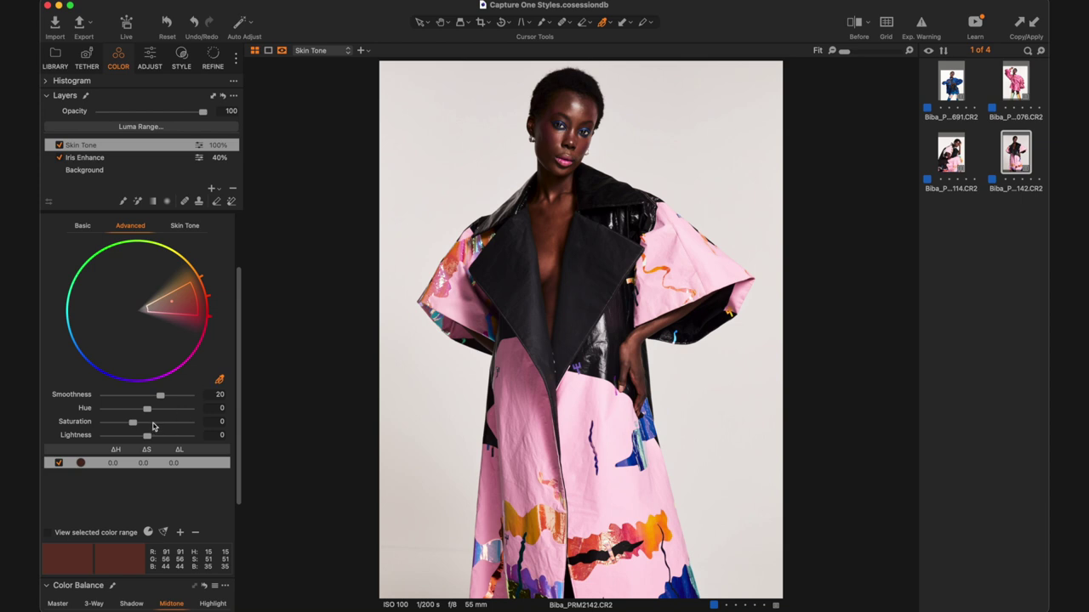
Lower the skin range's saturation to -34.5 and lightness to -17.5, toggling the edit to compare
left_click_drag(134, 424, 142, 438)
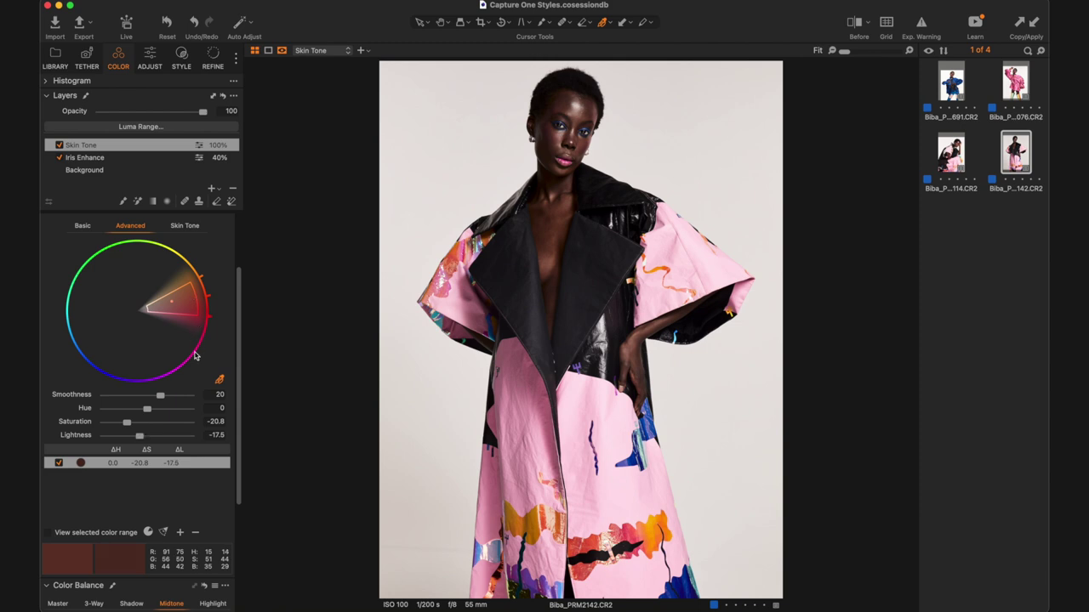
scroll(197, 357, "up", 1)
left_click(60, 475)
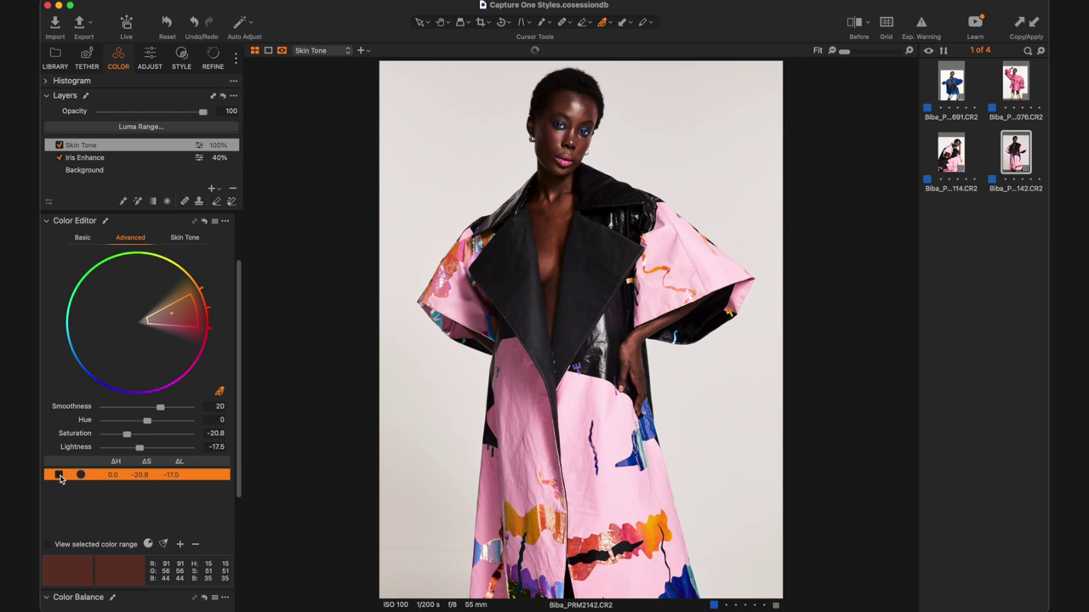
left_click(60, 475)
left_click(59, 475)
left_click_drag(129, 437, 121, 435)
Toggle the Skin Tone layer off and on to compare the muted skin
key("b")
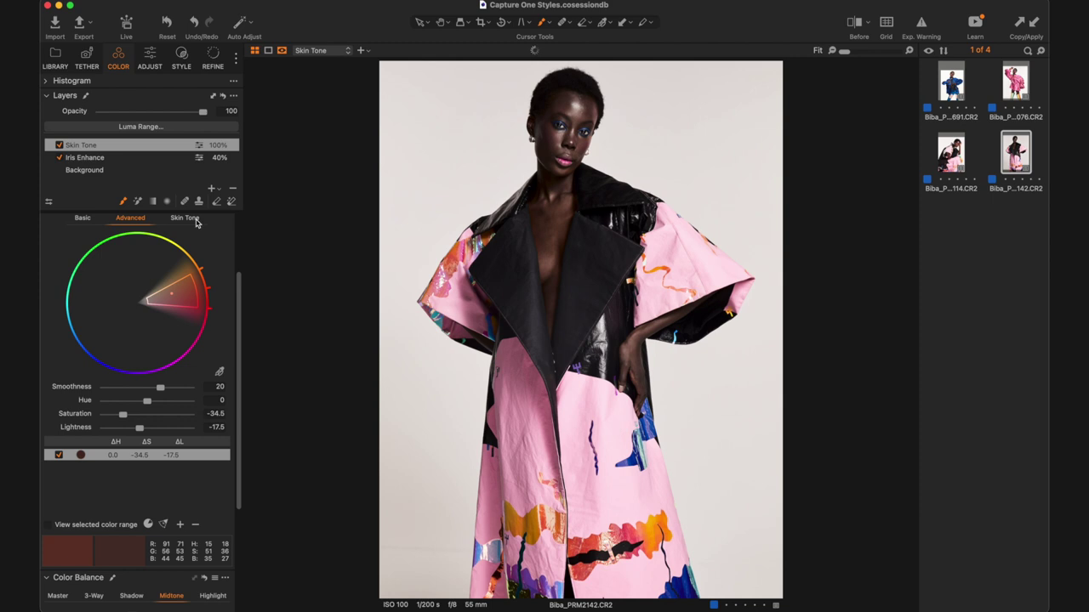
left_click(59, 146)
left_click(59, 146)
left_click(60, 146)
left_click(60, 146)
Save the Skin Tone layer's adjustments as a style brush named 'Desaturated Skin'
right_click(158, 150)
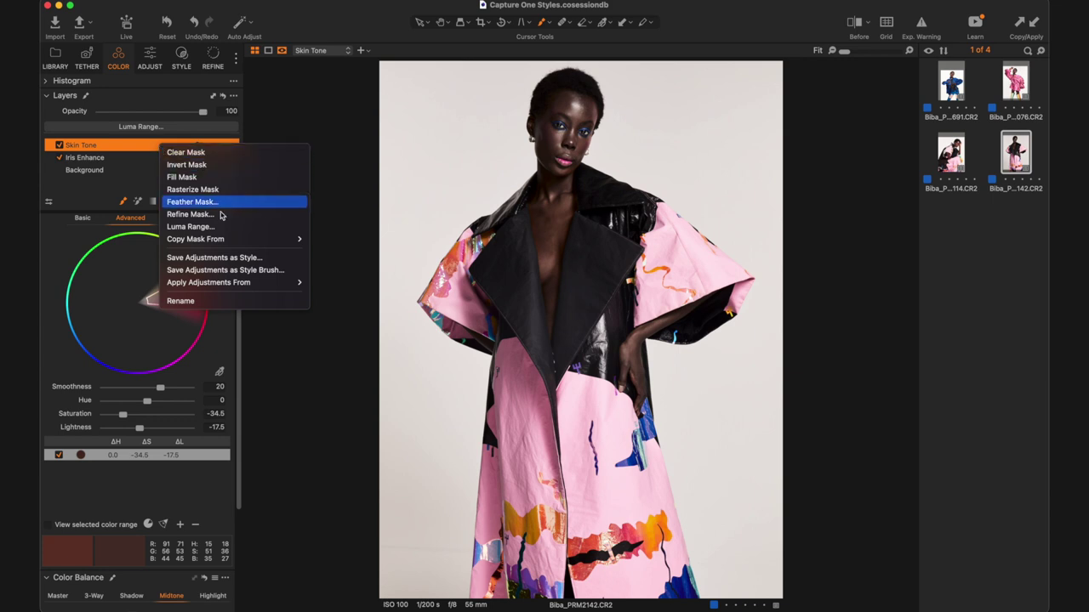
left_click(242, 271)
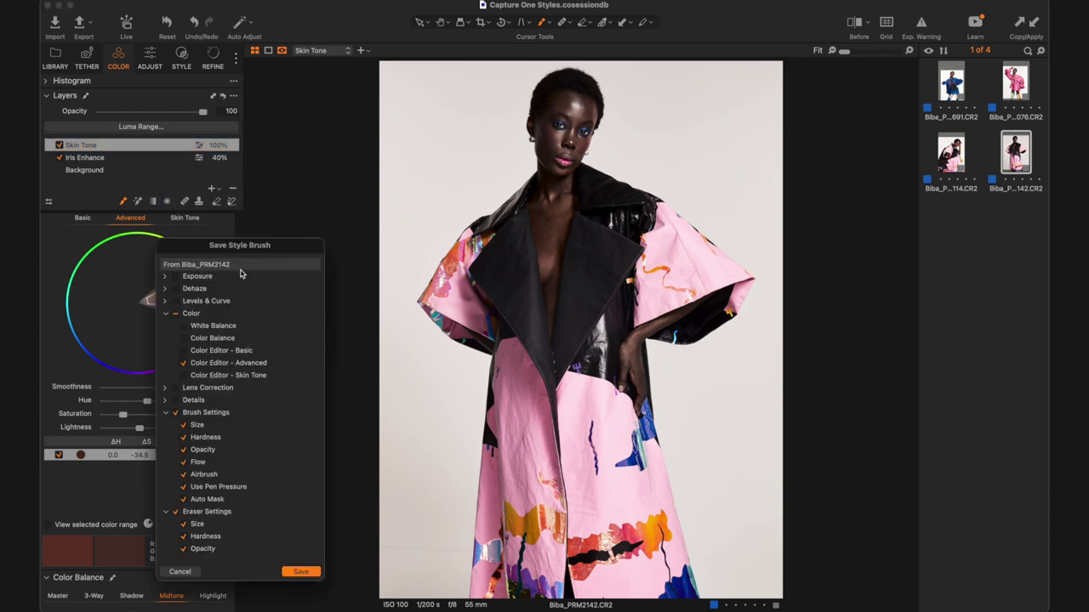
left_click(303, 572)
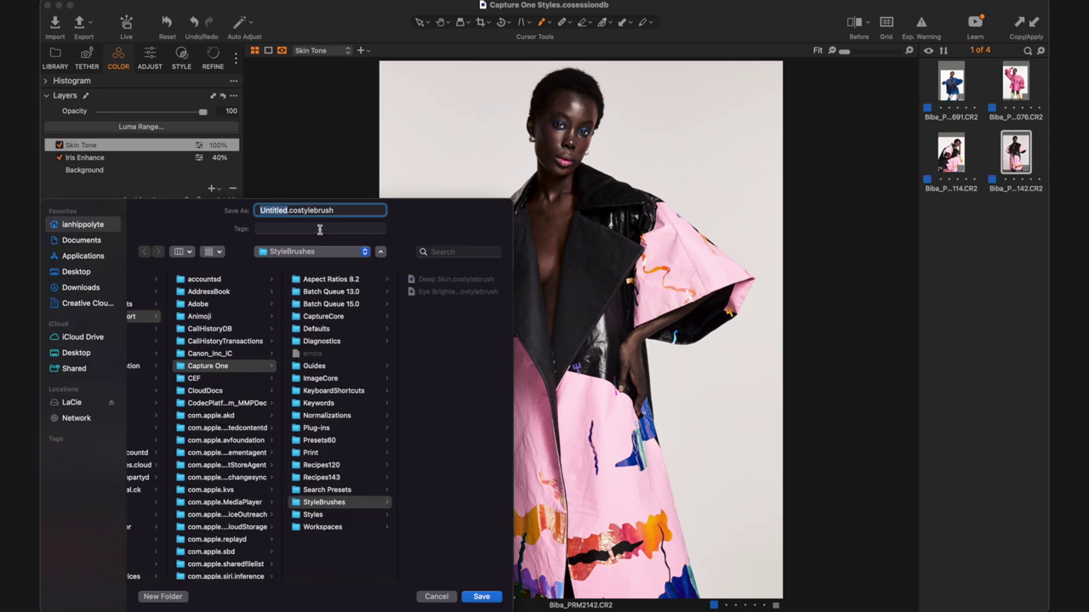
type("Desaturated Skin")
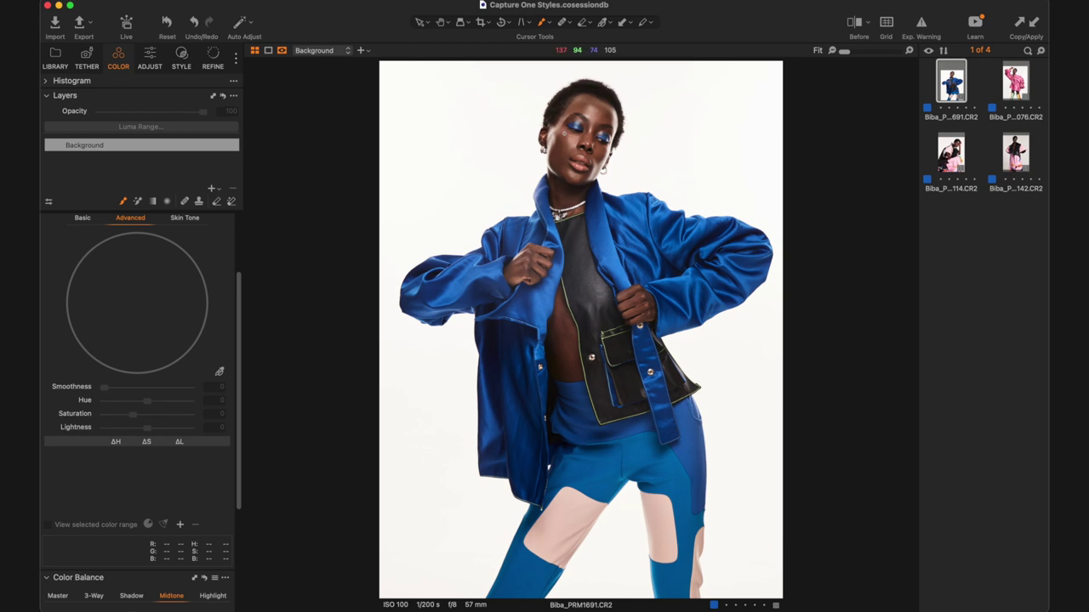
Pick the Desaturated Skin custom brush and paint it over the forehead, face, neck, chest and hand
left_click(151, 57)
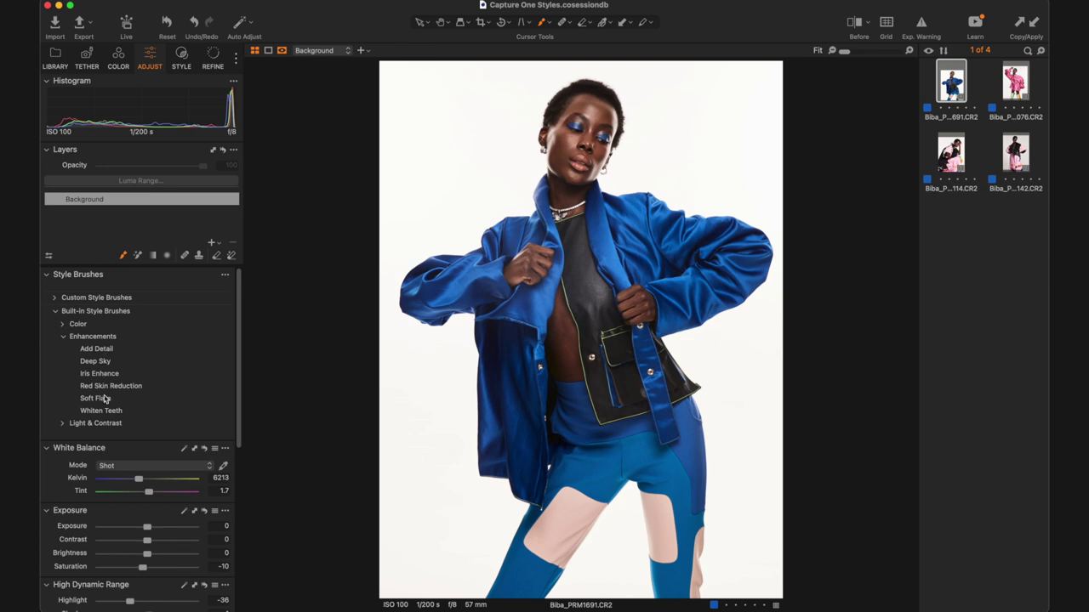
left_click(56, 299)
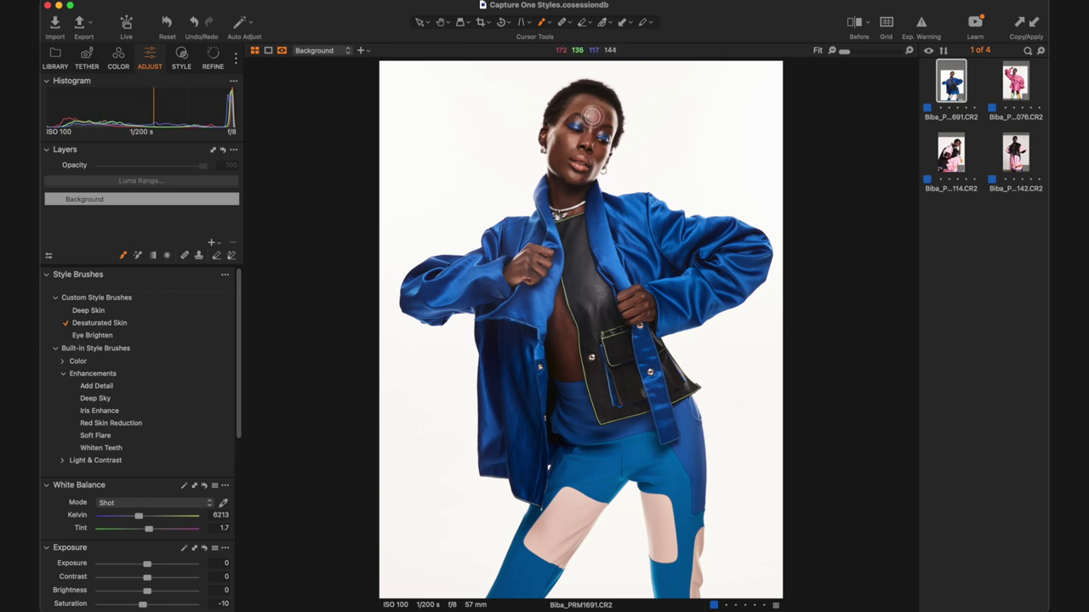
mouse_move(590, 111)
left_mouse_down()
mouse_move(563, 161)
mouse_move(598, 123)
mouse_move(589, 153)
mouse_move(597, 151)
mouse_move(608, 125)
mouse_move(581, 175)
mouse_move(596, 157)
mouse_move(581, 173)
mouse_move(555, 163)
mouse_move(584, 170)
left_mouse_up()
mouse_move(564, 132)
left_mouse_down()
mouse_move(551, 128)
mouse_move(544, 143)
left_mouse_up()
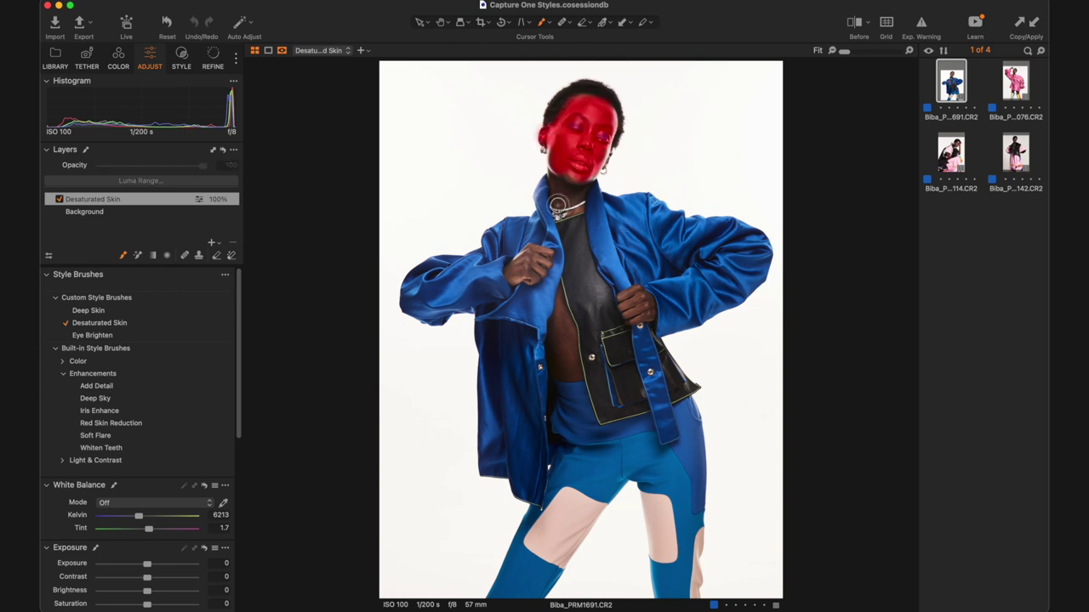
left_click_drag(556, 188, 587, 187)
mouse_move(570, 227)
left_mouse_down()
mouse_move(553, 336)
mouse_move(561, 296)
mouse_move(575, 372)
mouse_move(565, 373)
mouse_move(557, 338)
mouse_move(556, 356)
mouse_move(572, 349)
mouse_move(578, 375)
left_mouse_up()
mouse_move(640, 314)
left_mouse_down()
mouse_move(644, 300)
mouse_move(649, 315)
mouse_move(627, 300)
mouse_move(641, 321)
left_mouse_up()
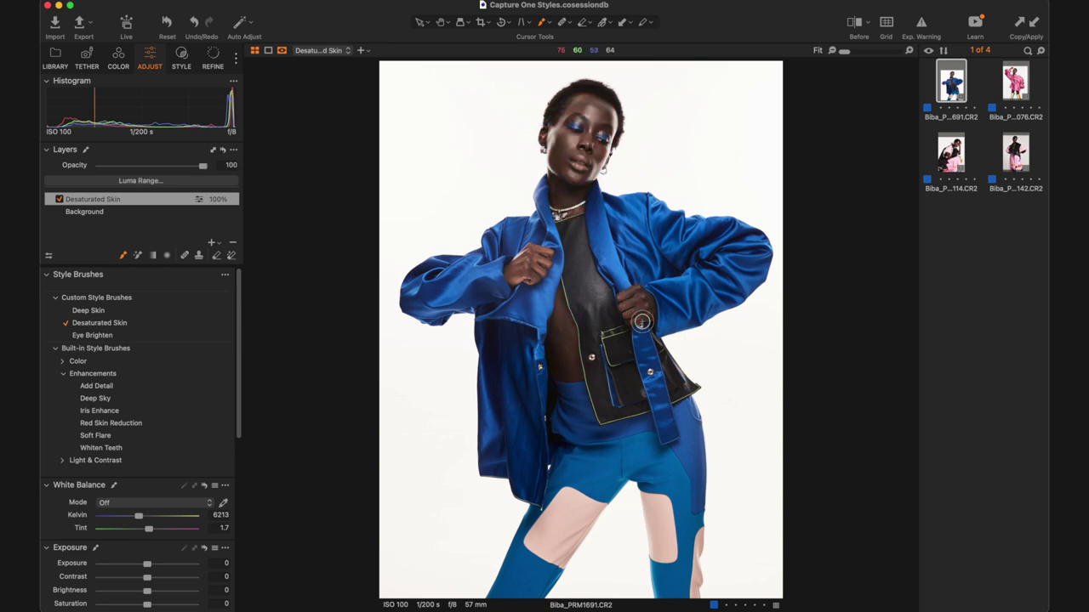